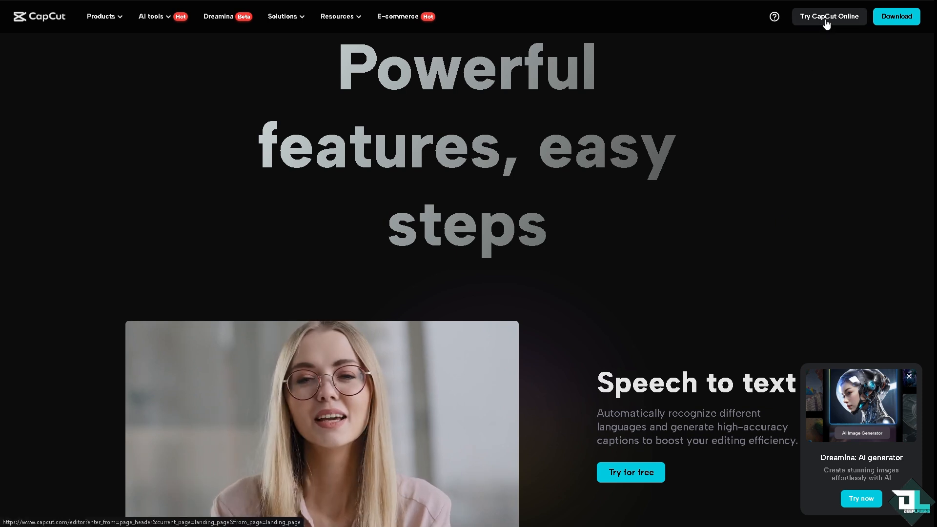
# Open the CapCut Online editor and browse the feature slides in its sign-in window.
pyautogui.click(827, 19)
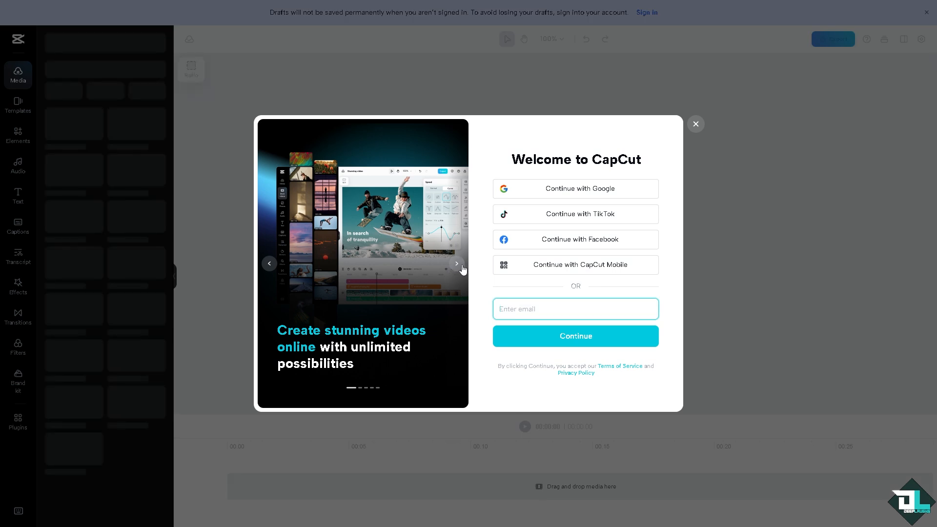
pyautogui.click(458, 266)
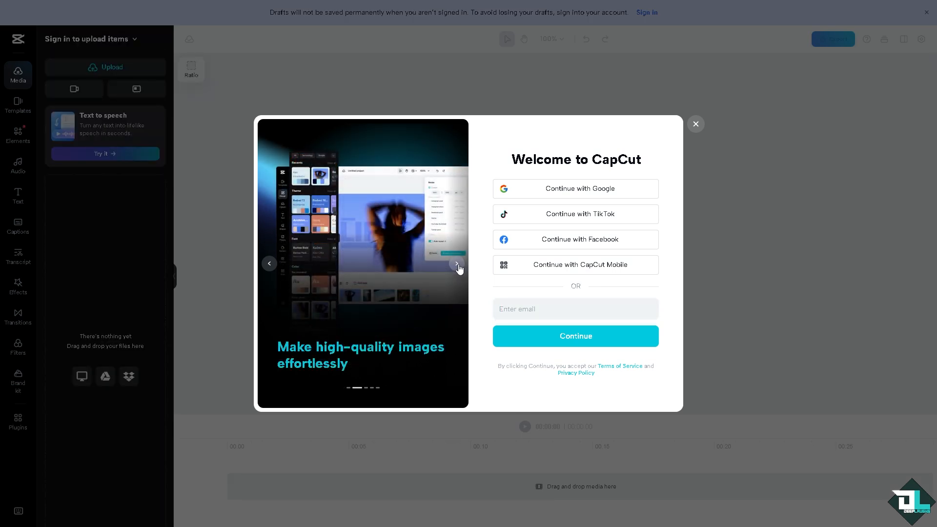
pyautogui.click(458, 265)
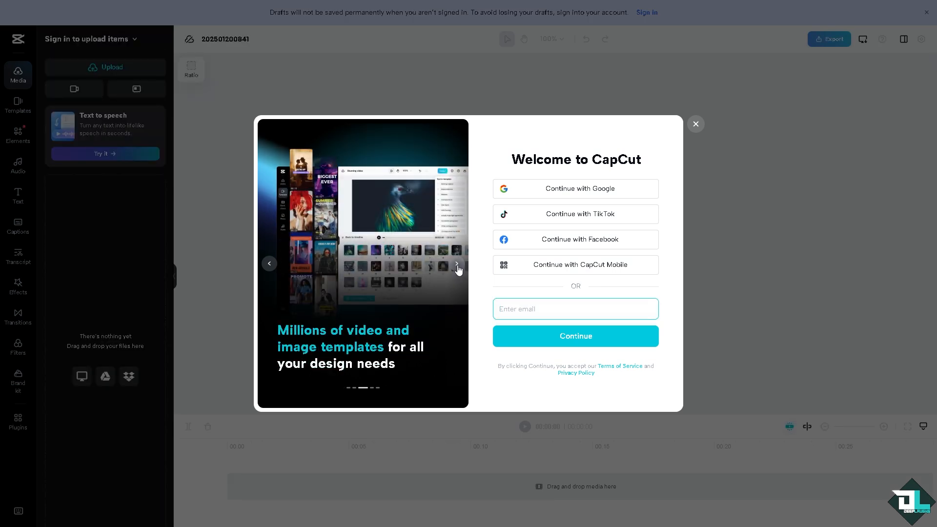
pyautogui.click(458, 267)
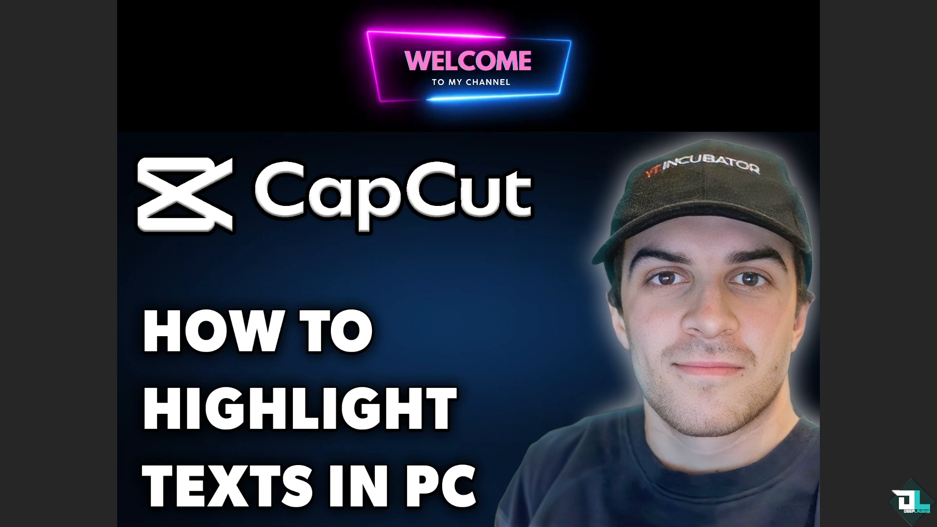
# Exit the full-screen preview in the CapCut desktop editor and add a Default text clip to the timeline.
pyautogui.moveTo(595, 515)
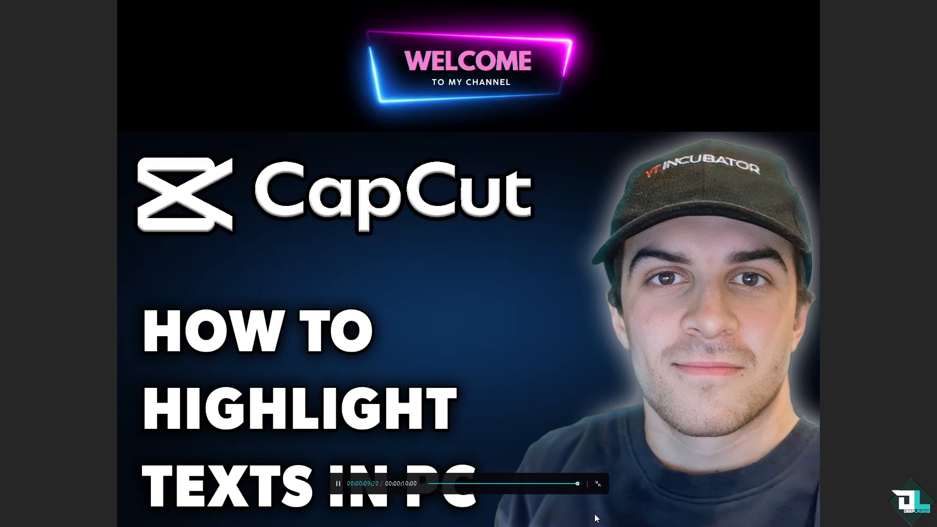
pyautogui.click(598, 483)
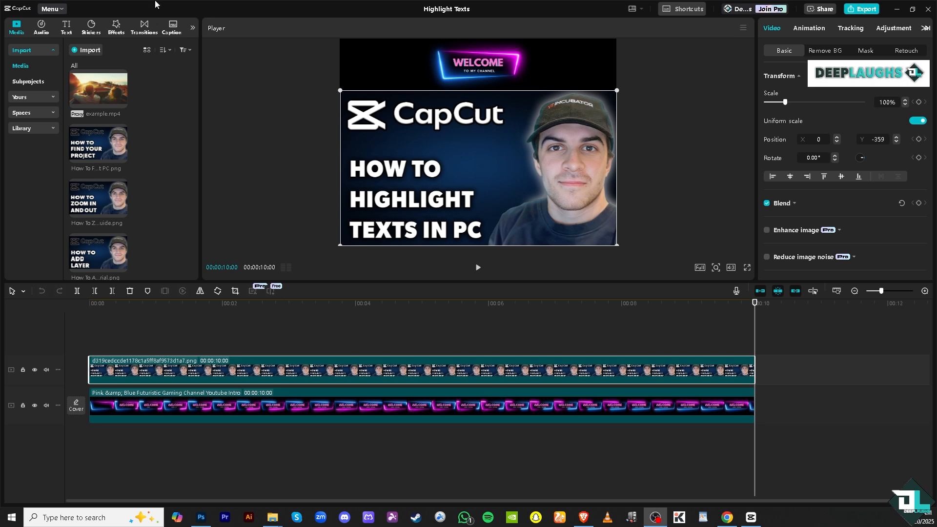
pyautogui.click(66, 31)
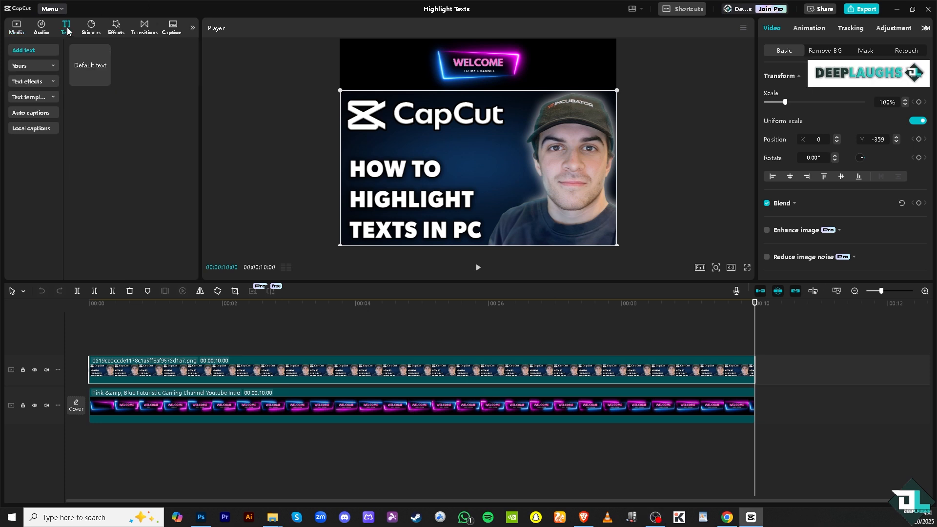
pyautogui.click(90, 60)
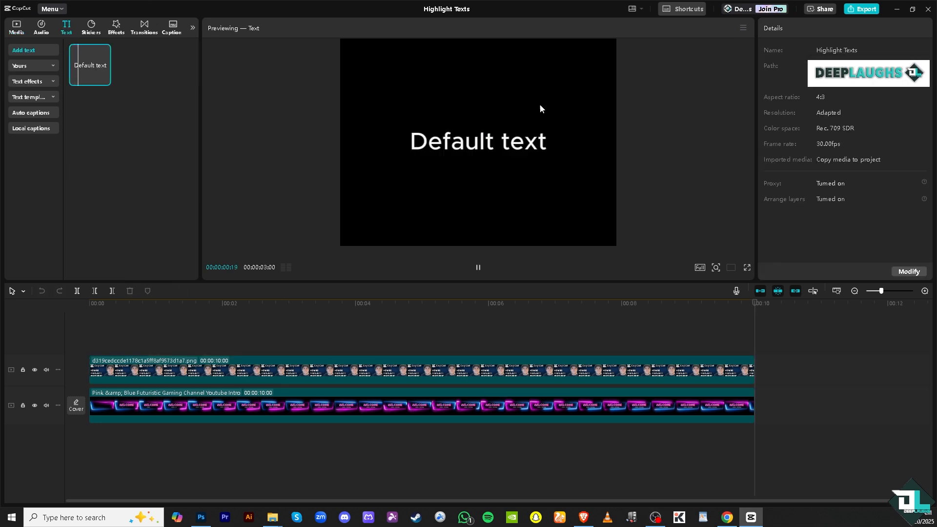
pyautogui.click(104, 80)
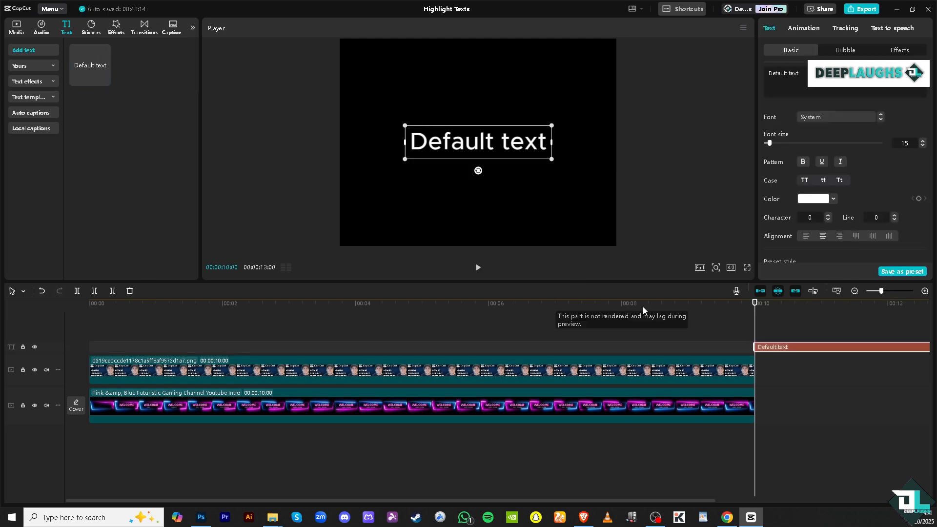
# Move the text clip to the start of the timeline and extend it to 10 seconds, matching the clips below.
pyautogui.moveTo(799, 348); pyautogui.dragTo(139, 356)
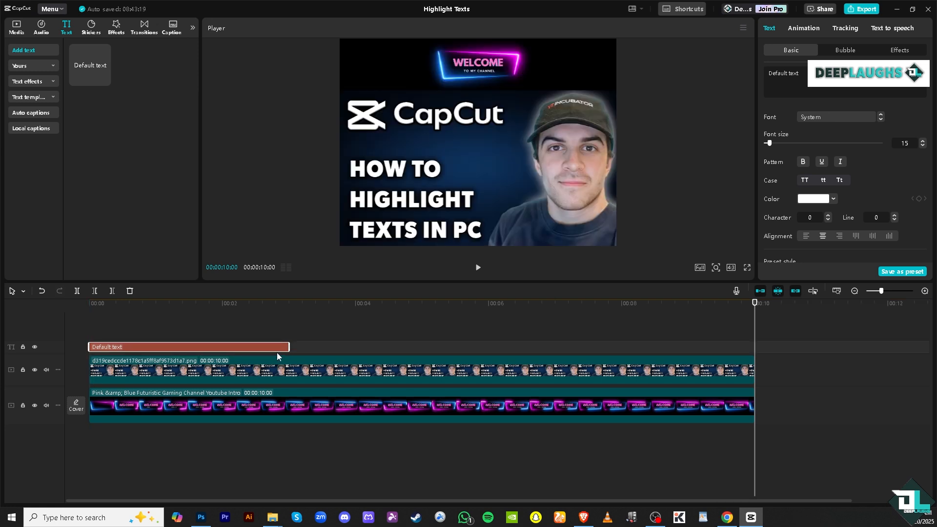
pyautogui.moveTo(295, 347); pyautogui.dragTo(754, 347)
pyautogui.moveTo(755, 303); pyautogui.dragTo(647, 303)
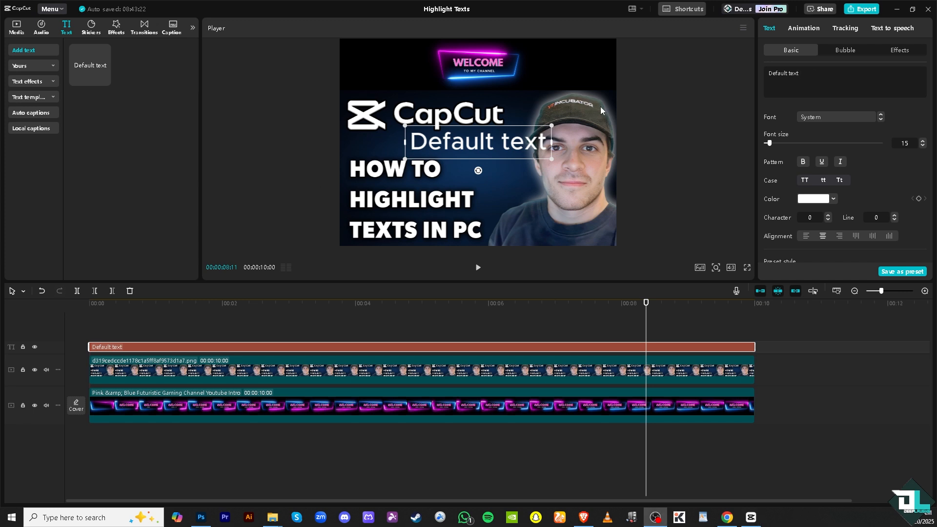
# Replace the default text with a row of underscores that forms a continuous horizontal line.
pyautogui.click(833, 78)
pyautogui.hotkey('ctrl', 'a')
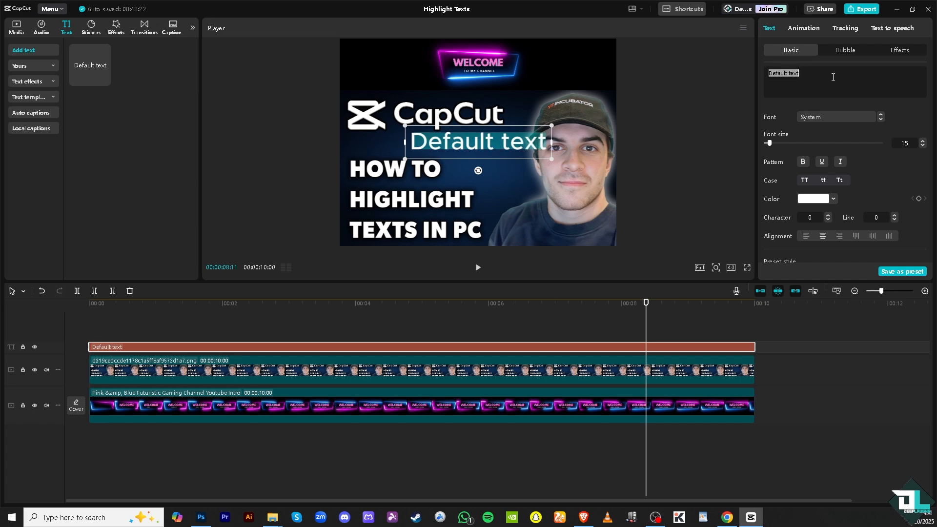
pyautogui.write('__________')
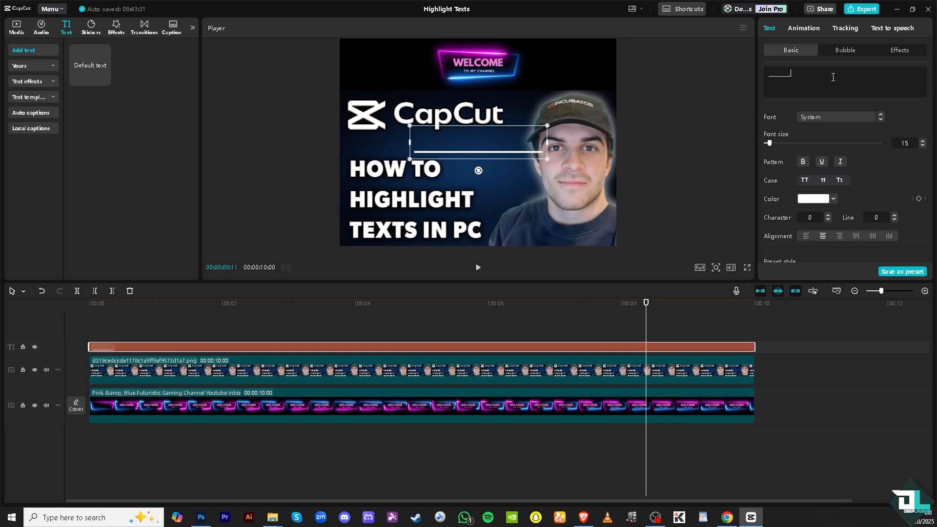
pyautogui.write('_')
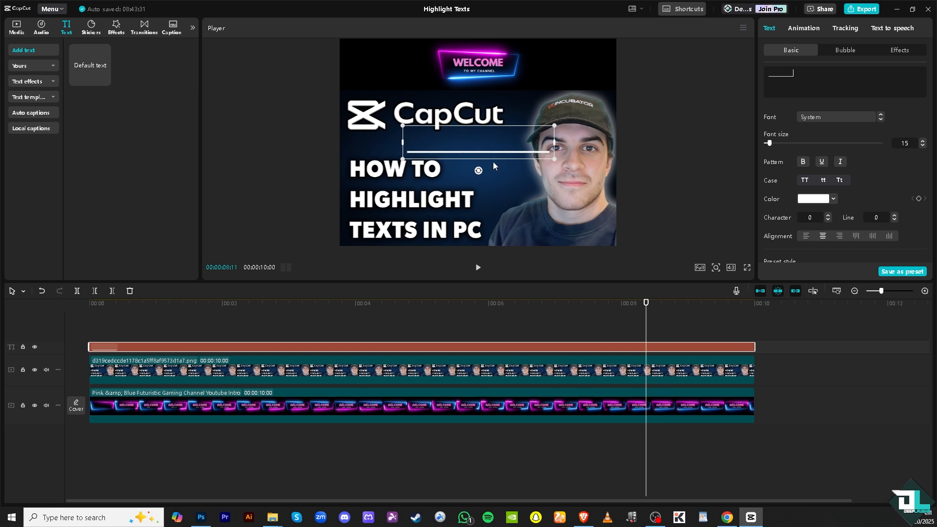
# Change the underscore line's color to light green, hex A2F75C.
pyautogui.click(824, 202)
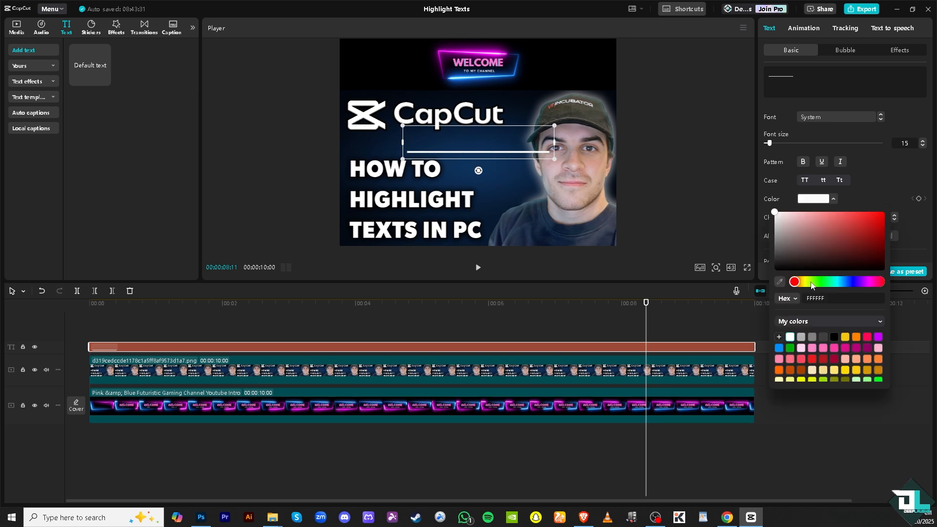
pyautogui.moveTo(812, 283); pyautogui.dragTo(819, 283)
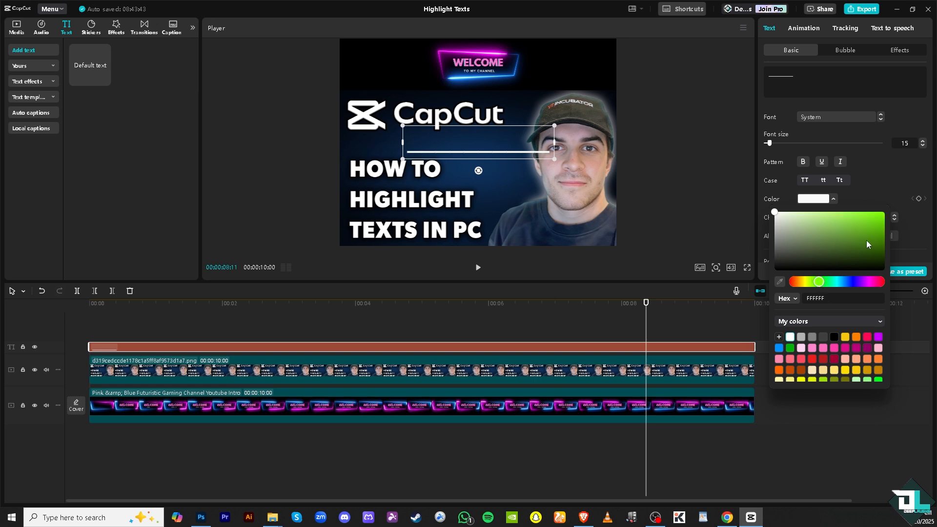
pyautogui.moveTo(876, 229); pyautogui.dragTo(852, 217)
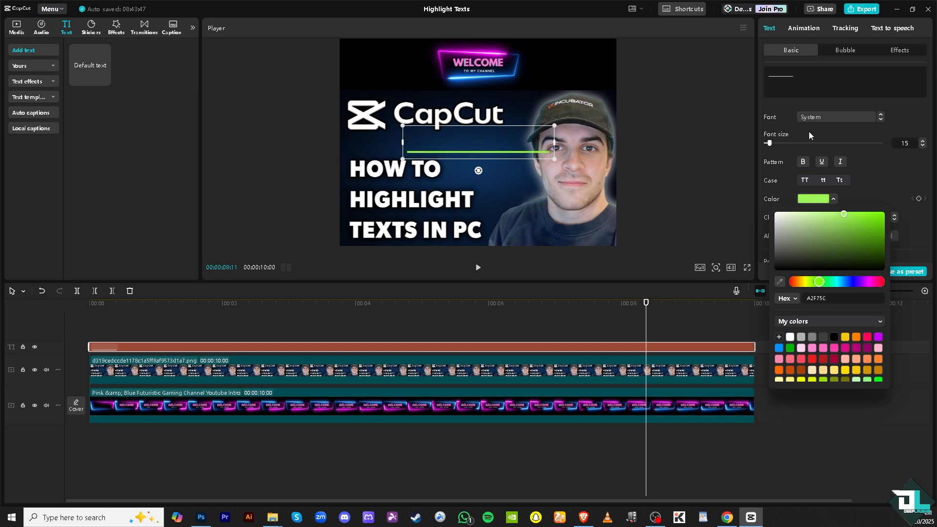
pyautogui.click(881, 172)
# Turn off uniform scaling for the line and set its scale width to 142% and scale height to 500%.
pyautogui.scroll(-5, 880, 189)
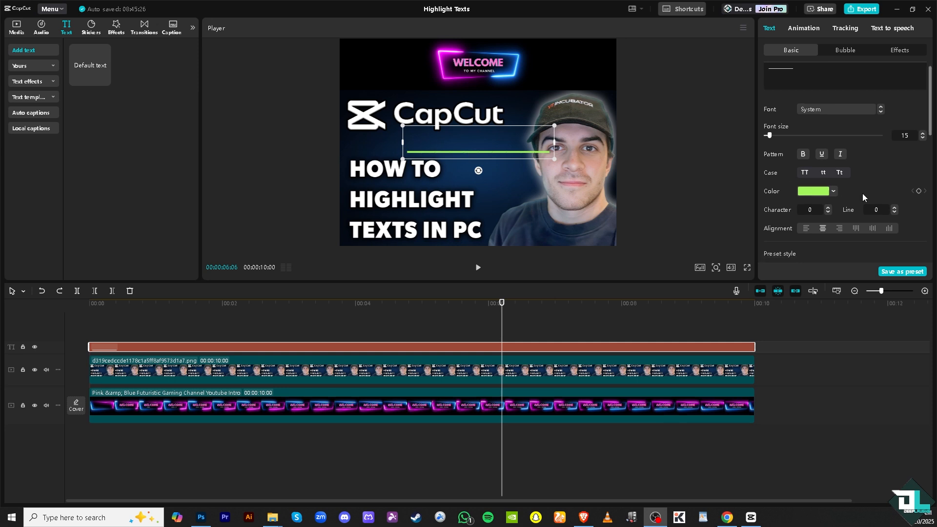
pyautogui.scroll(-2, 863, 193)
pyautogui.scroll(2, 859, 198)
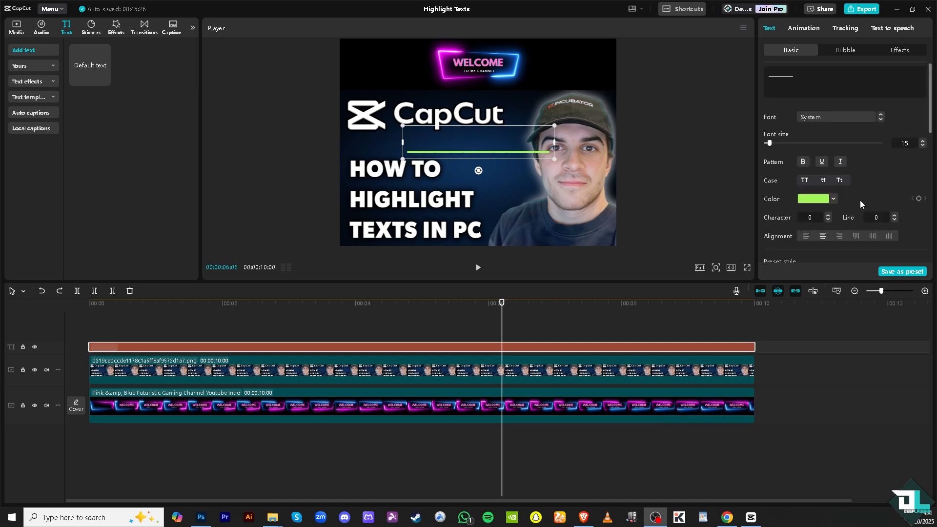
pyautogui.scroll(-6, 860, 200)
pyautogui.scroll(-2, 860, 201)
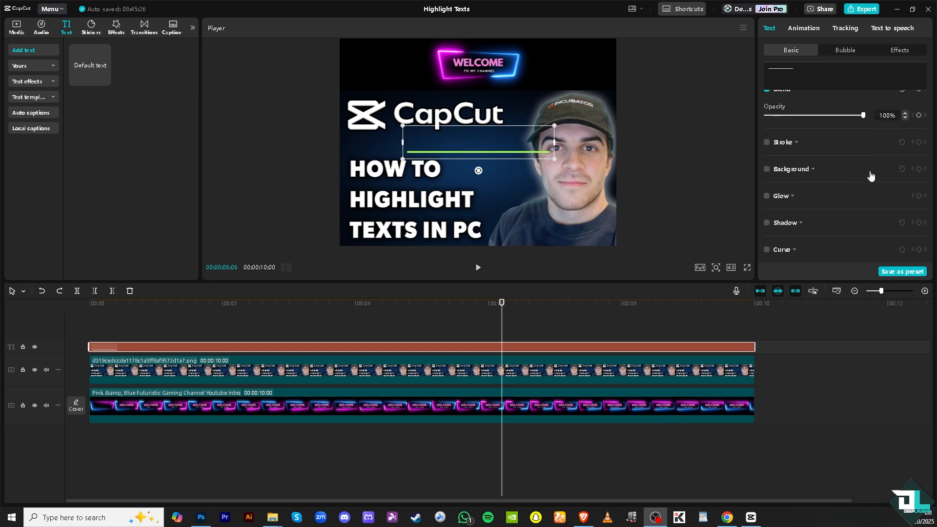
pyautogui.scroll(1, 850, 150)
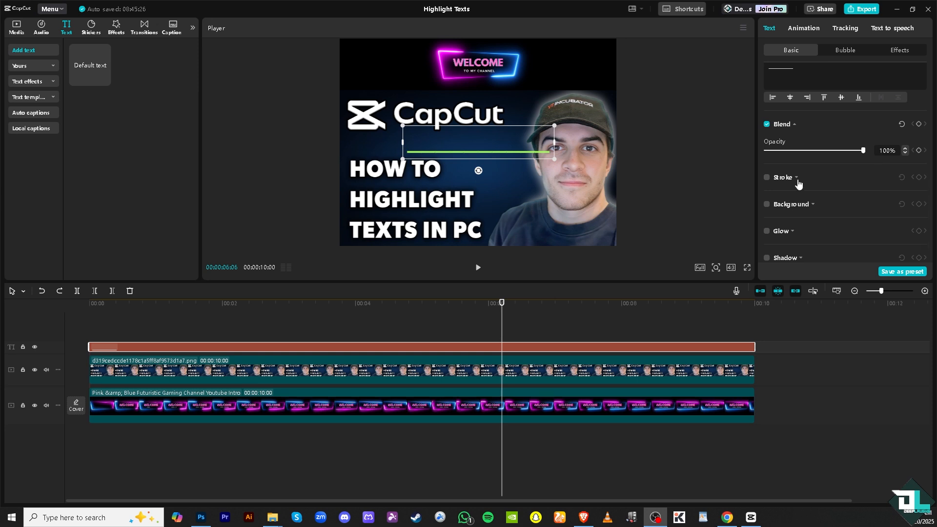
pyautogui.scroll(1, 867, 169)
pyautogui.scroll(2, 871, 168)
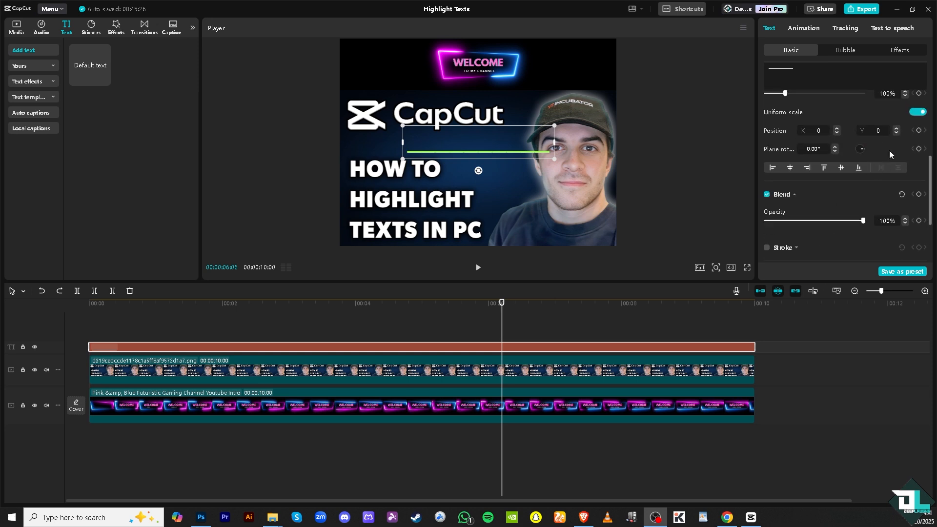
pyautogui.scroll(1, 898, 142)
pyautogui.scroll(-1, 903, 227)
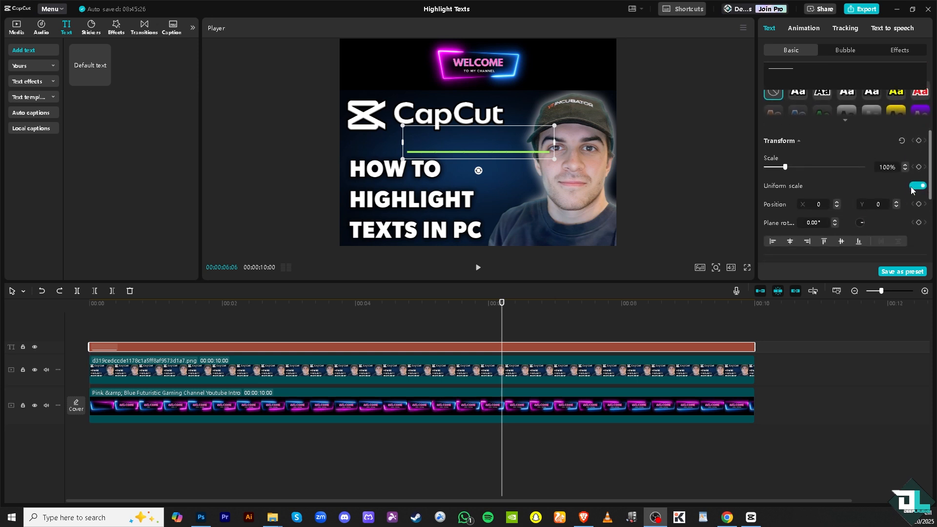
pyautogui.click(912, 187)
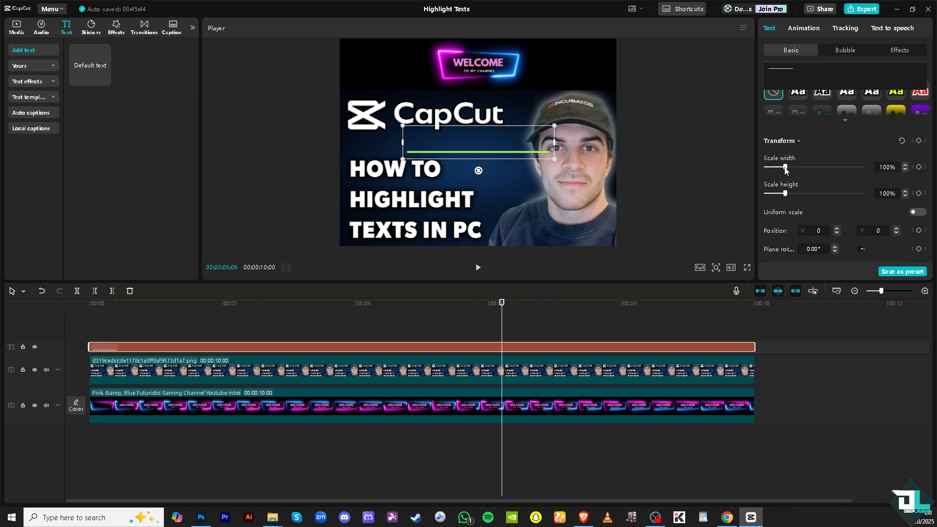
pyautogui.moveTo(785, 168); pyautogui.dragTo(871, 194)
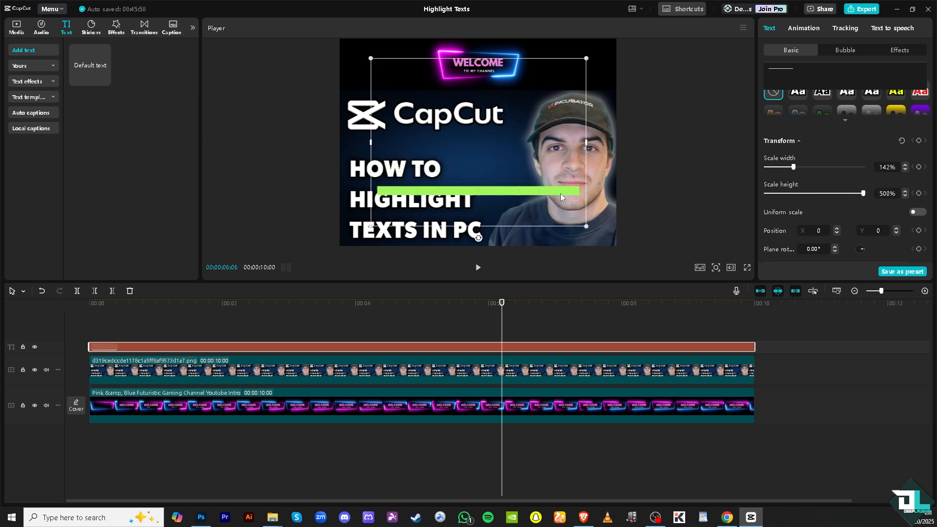
# Place the green bar over the words HOW TO at about X -1035, Y 318 and reduce its scale width to 84%.
pyautogui.moveTo(561, 194); pyautogui.dragTo(521, 169)
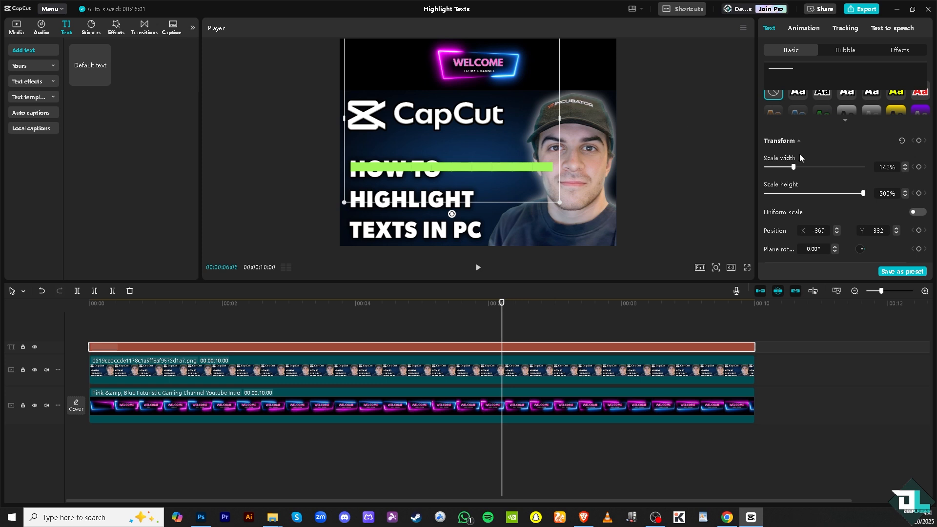
pyautogui.moveTo(794, 167); pyautogui.dragTo(779, 168)
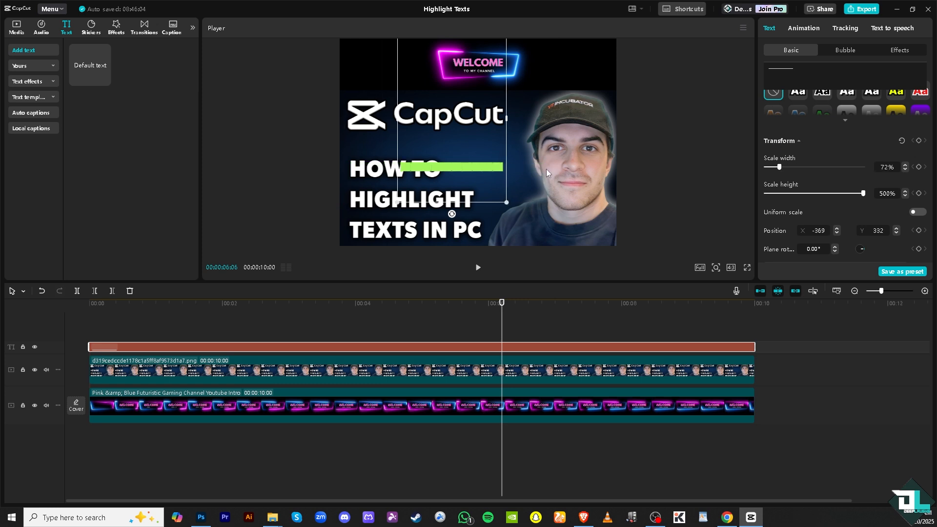
pyautogui.moveTo(479, 168); pyautogui.dragTo(423, 167)
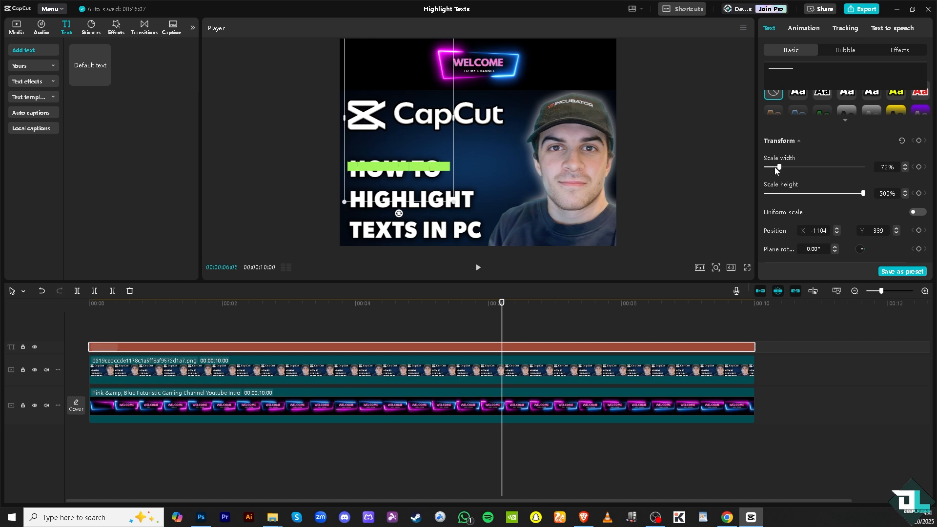
pyautogui.moveTo(779, 168); pyautogui.dragTo(782, 169)
pyautogui.moveTo(461, 170); pyautogui.dragTo(465, 172)
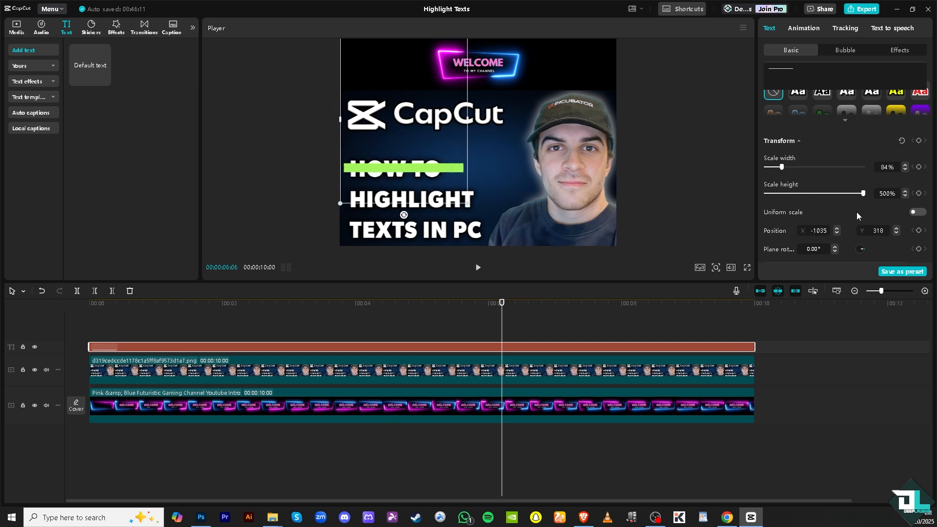
# Lower the green bar's opacity to 79%.
pyautogui.scroll(-1, 857, 211)
pyautogui.scroll(-3, 859, 195)
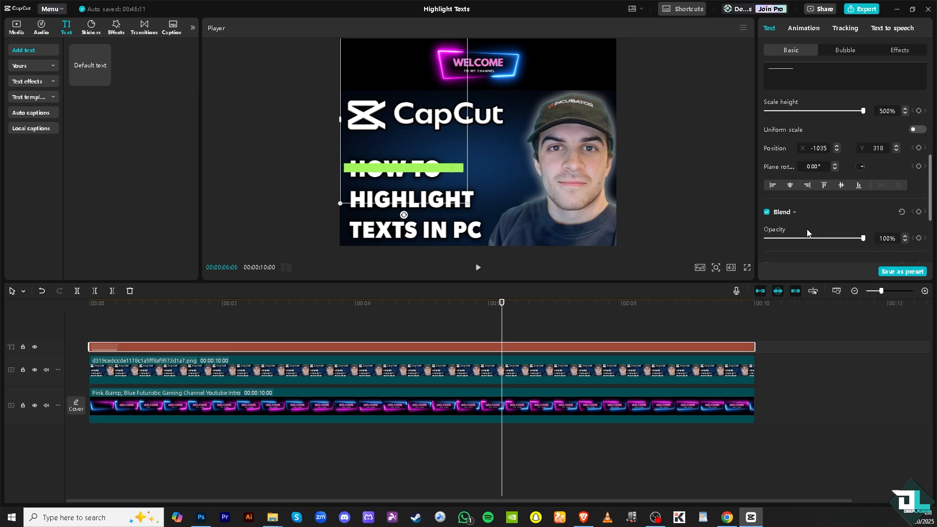
pyautogui.moveTo(861, 183); pyautogui.dragTo(843, 184)
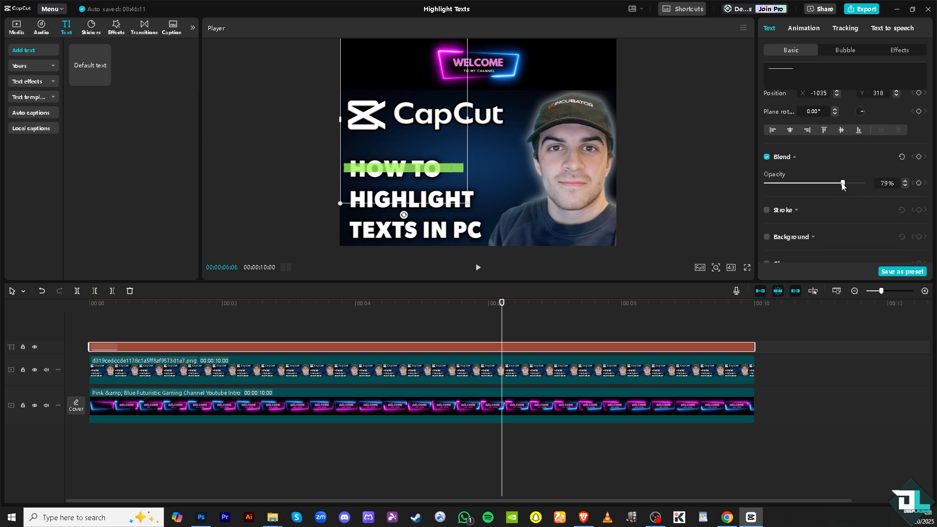
pyautogui.click(511, 159)
# Duplicate the green bar and place the copy directly beneath the original, over the lower part of HOW TO.
pyautogui.click(431, 347)
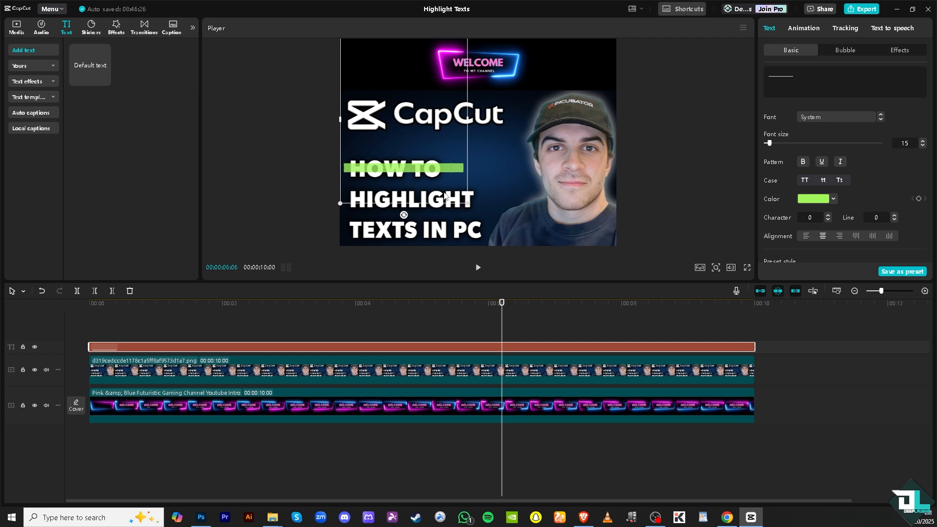
pyautogui.hotkey('ctrl', 'v')
pyautogui.moveTo(434, 175)
pyautogui.mouseDown()
pyautogui.moveTo(432, 200)
pyautogui.moveTo(429, 179)
pyautogui.mouseUp()
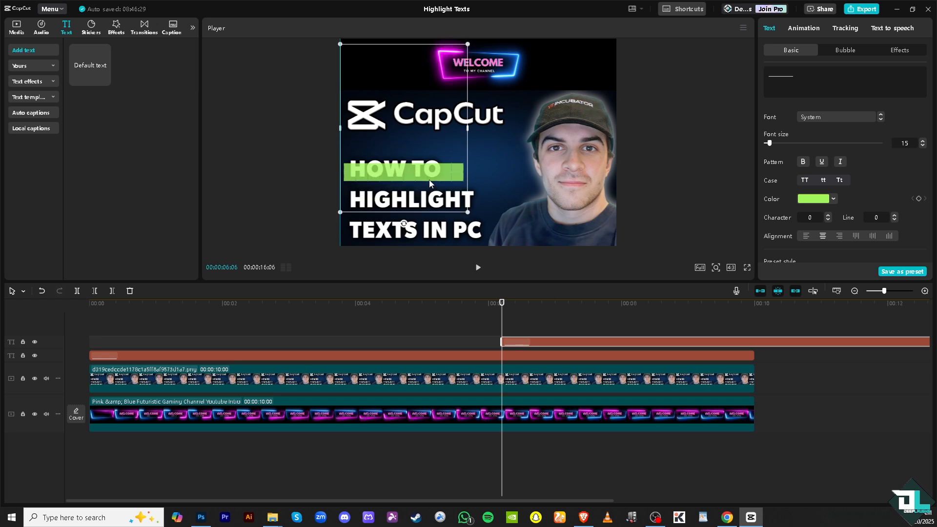
# Paste two more copies of the green bar and stack them over the word HIGHLIGHT.
pyautogui.hotkey('ctrl', 'v')
pyautogui.click(427, 192)
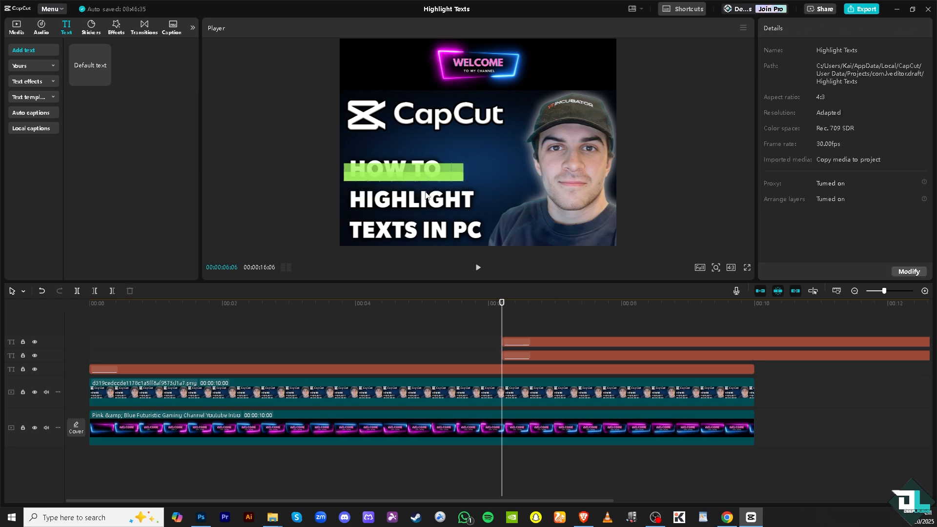
pyautogui.click(436, 179)
pyautogui.moveTo(436, 180); pyautogui.dragTo(437, 205)
pyautogui.hotkey('ctrl', 'c')
pyautogui.hotkey('ctrl', 'v')
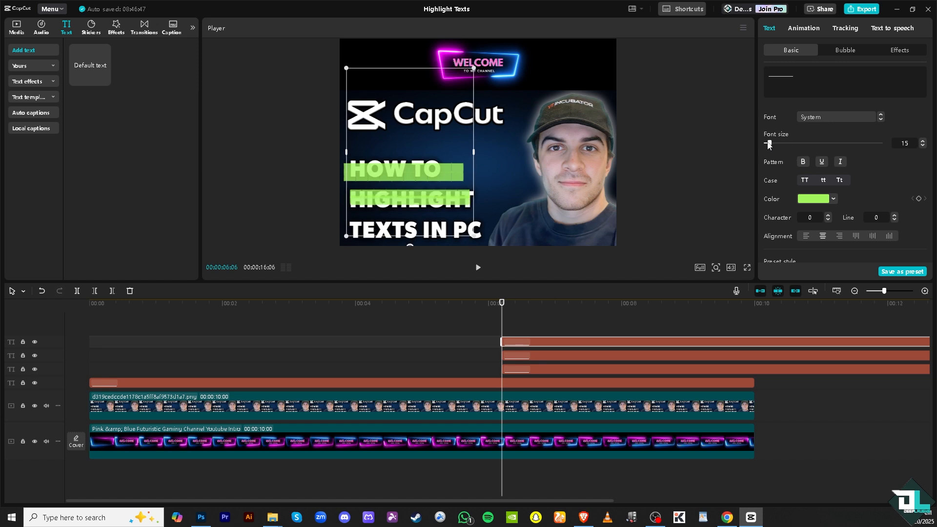
# Widen the topmost green bar over HIGHLIGHT to a scale width of 86%.
pyautogui.scroll(-8, 803, 185)
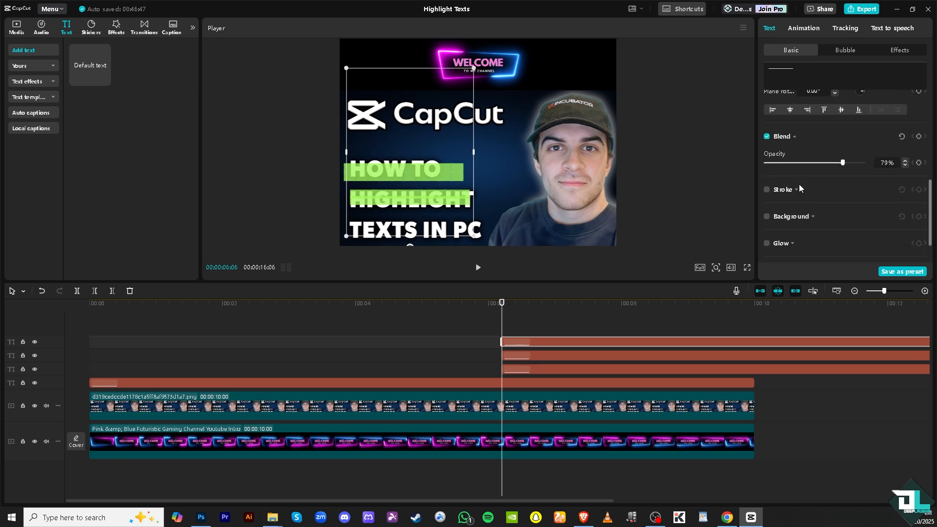
pyautogui.scroll(5, 800, 185)
pyautogui.scroll(2, 795, 209)
pyautogui.scroll(-6, 795, 209)
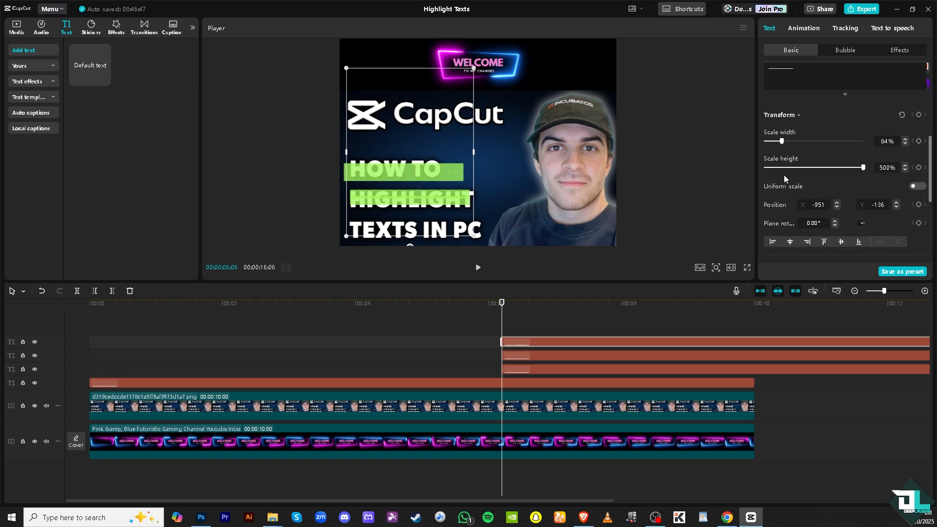
pyautogui.moveTo(782, 145); pyautogui.dragTo(784, 143)
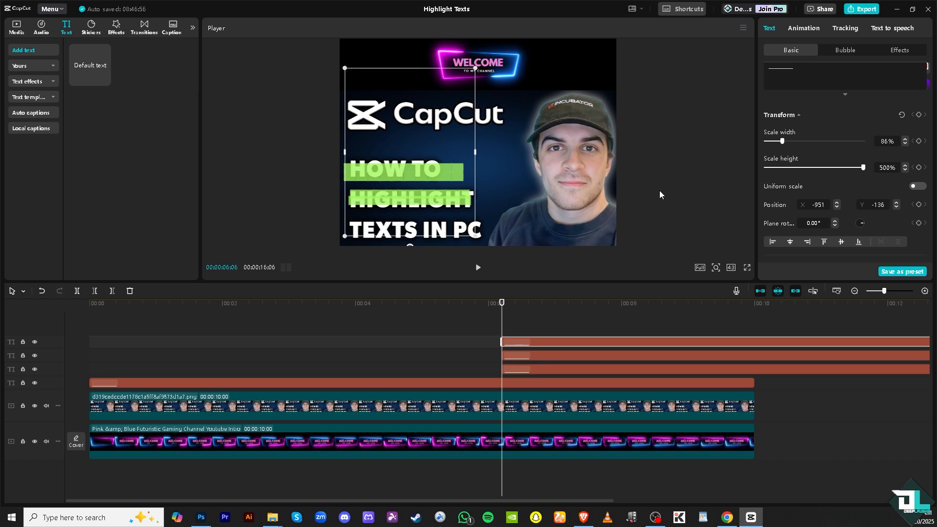
pyautogui.click(509, 184)
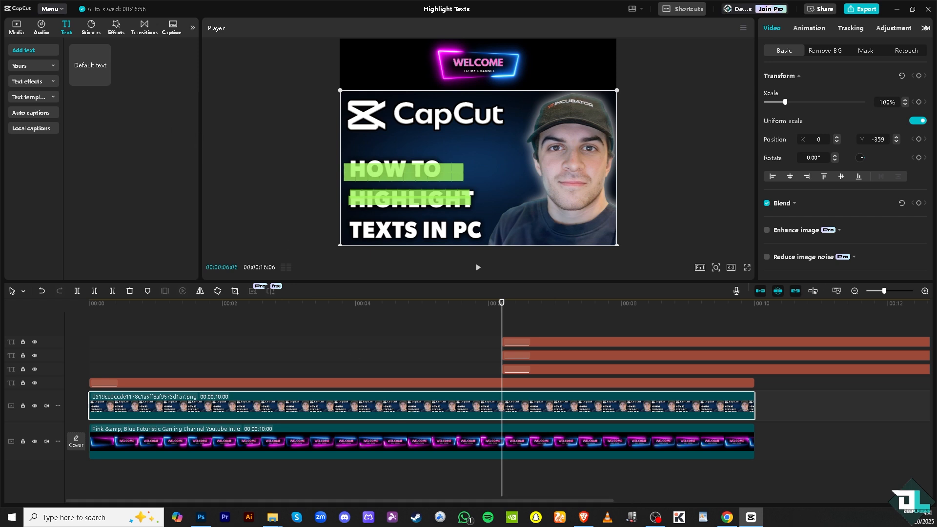
# Add a default text clip and move it near the start of the timeline on the top track.
pyautogui.click(98, 73)
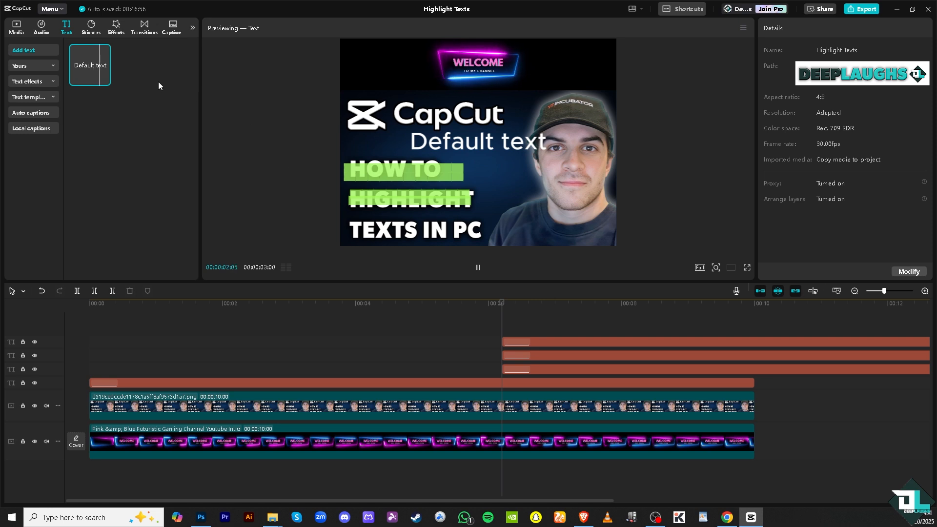
pyautogui.moveTo(89, 68)
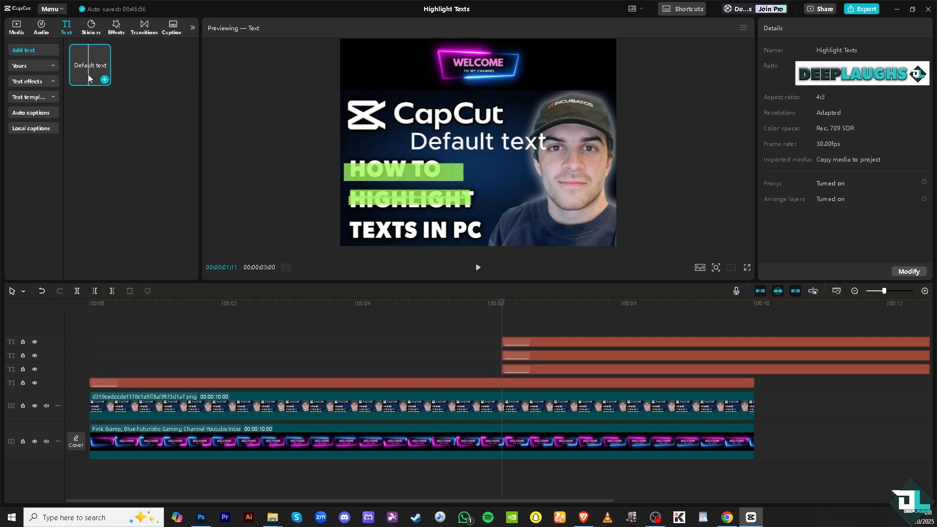
pyautogui.click(104, 80)
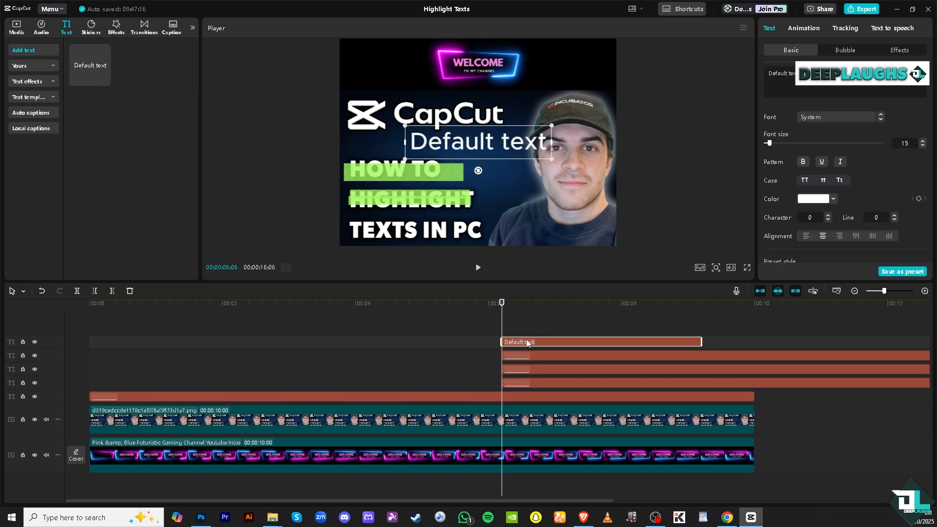
pyautogui.moveTo(527, 343); pyautogui.dragTo(122, 344)
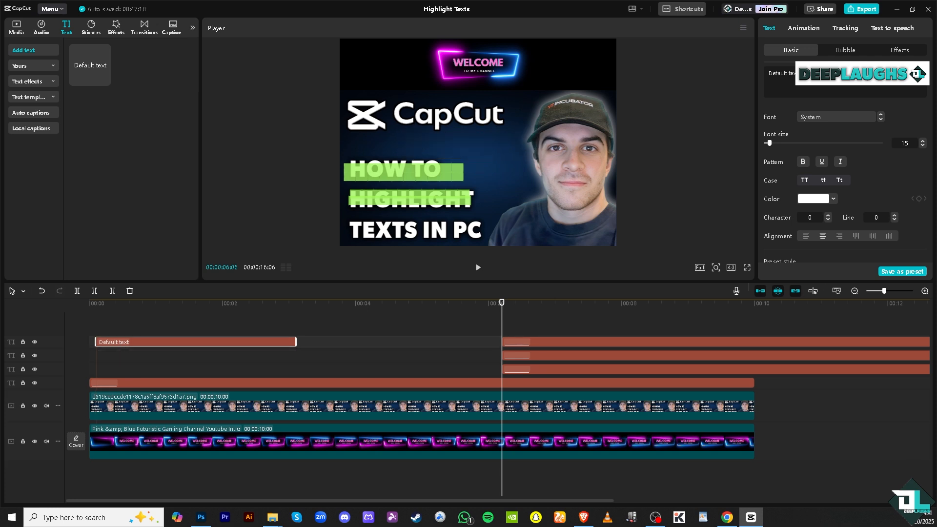
# Replace the new text clip's wording with "How to Highlight Texts in CapCut PC".
pyautogui.hotkey('alt', 'Tab')
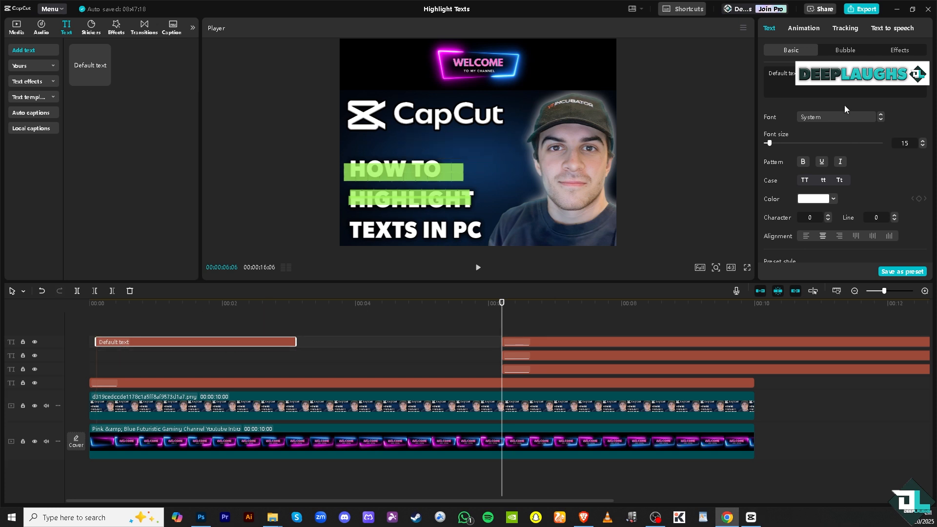
pyautogui.click(841, 87)
pyautogui.hotkey('ctrl', 'a')
pyautogui.hotkey('ctrl', 'v')
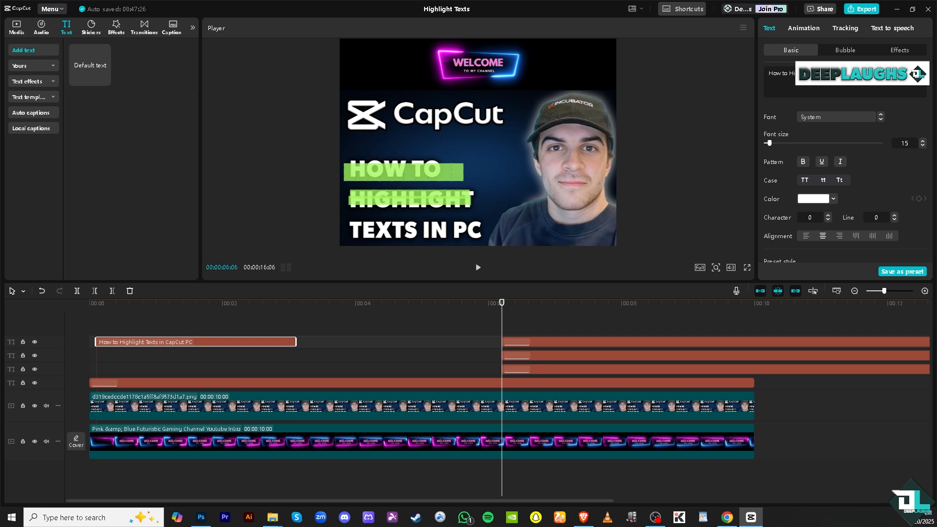
# Preview the new title over the image and shrink it in the frame.
pyautogui.click(262, 317)
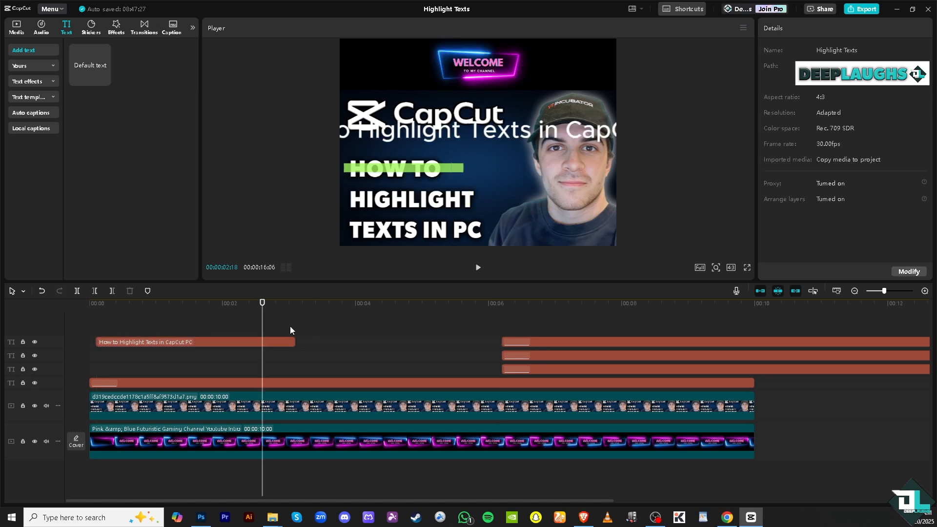
pyautogui.click(286, 342)
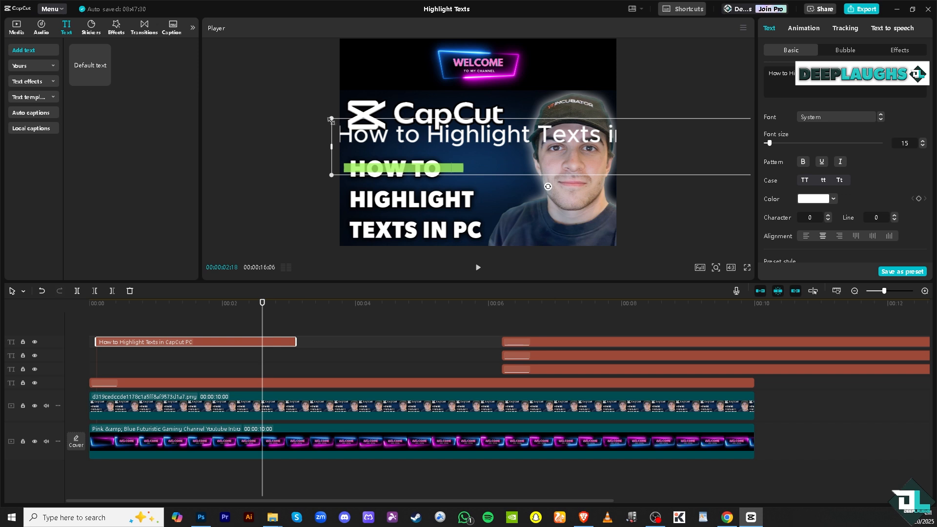
pyautogui.moveTo(330, 119); pyautogui.dragTo(397, 127)
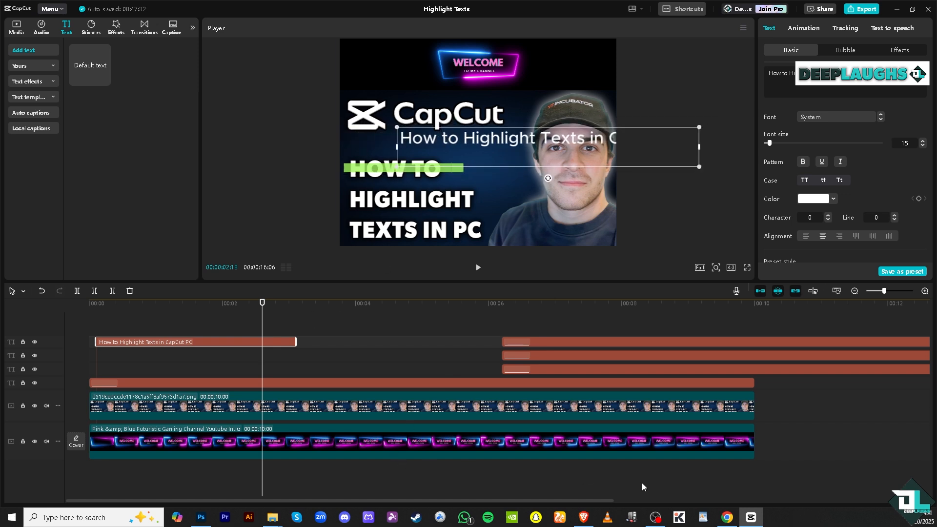
# Move the title clip directly after the green bar clips on the top track and place the playhead over it.
pyautogui.click(855, 291)
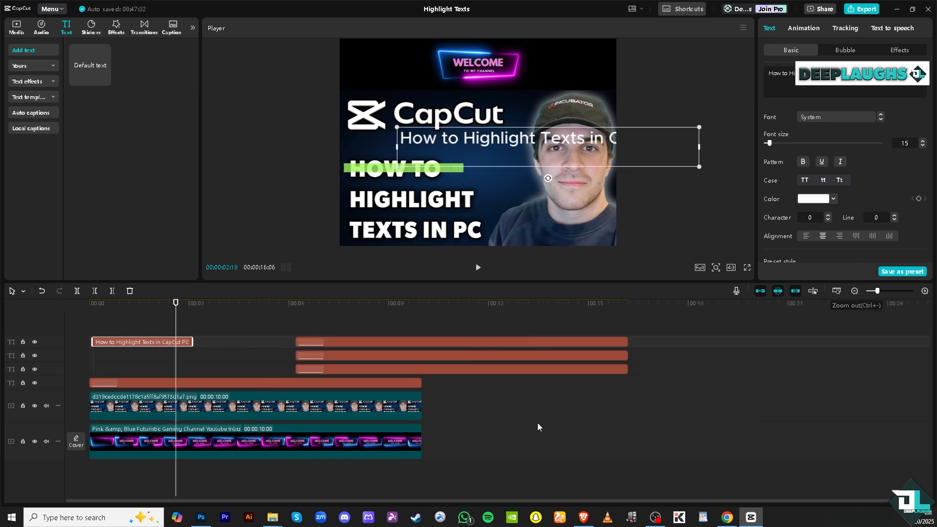
pyautogui.moveTo(124, 341); pyautogui.dragTo(660, 343)
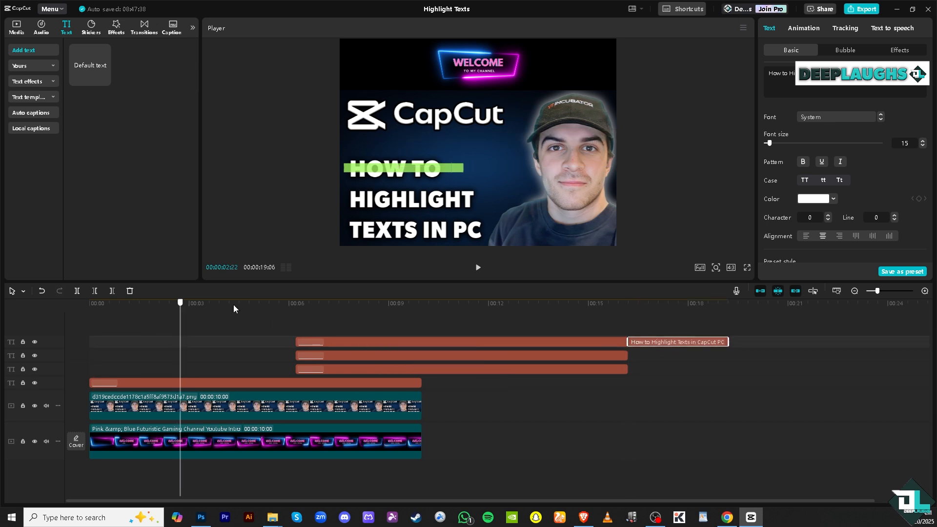
pyautogui.click(647, 302)
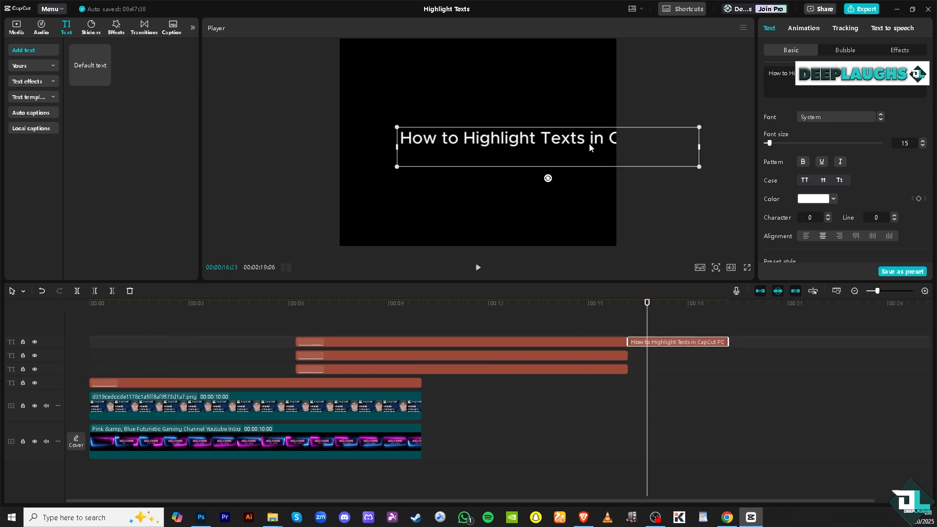
# Reposition the title to X 0, Y -54 and scale it down to 57% so the whole line fits the frame.
pyautogui.moveTo(569, 140); pyautogui.dragTo(518, 142)
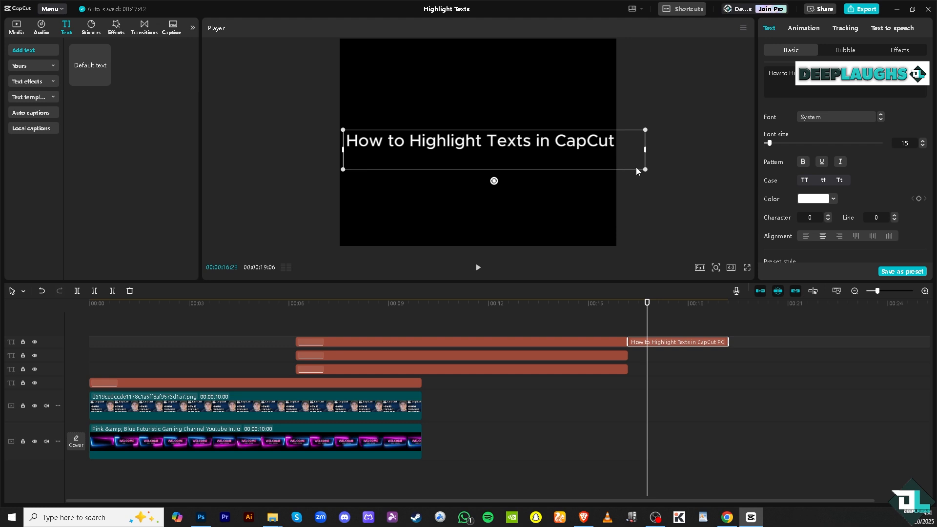
pyautogui.moveTo(645, 170); pyautogui.dragTo(610, 161)
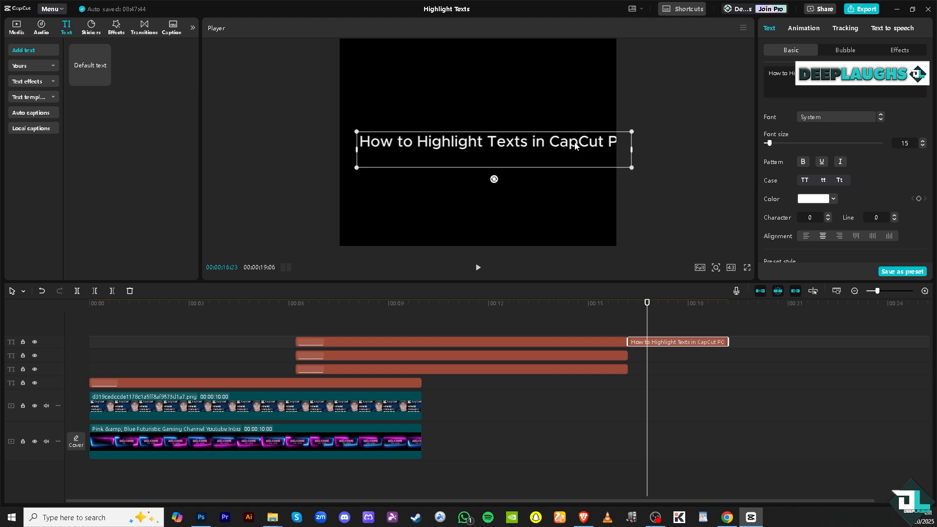
pyautogui.click(684, 153)
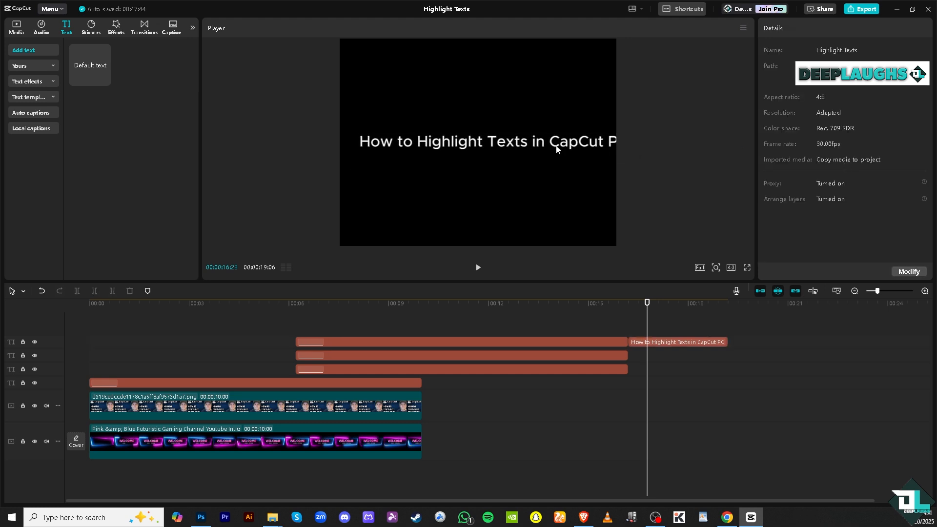
pyautogui.click(453, 338)
pyautogui.click(655, 343)
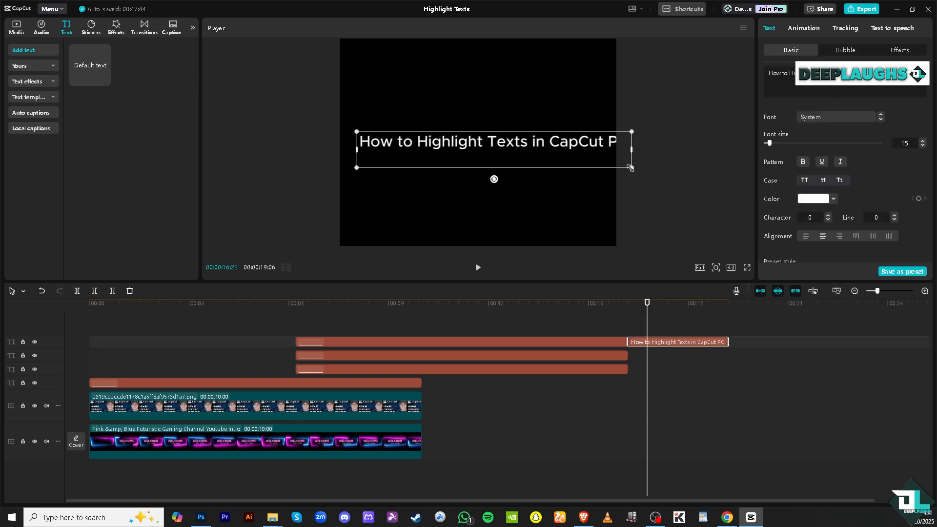
pyautogui.moveTo(631, 166); pyautogui.dragTo(565, 155)
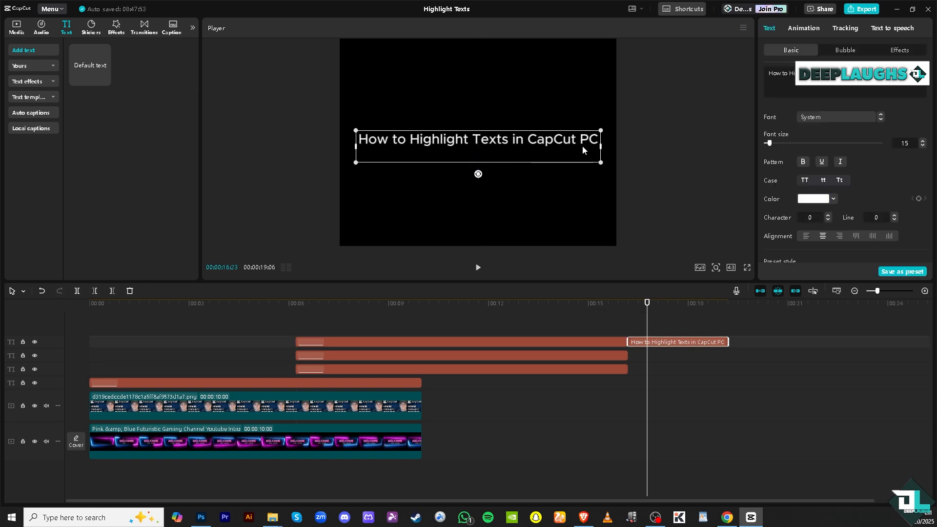
# Enable a stroke on the title text and colour it bright green (6AFF0B).
pyautogui.scroll(-5, 827, 218)
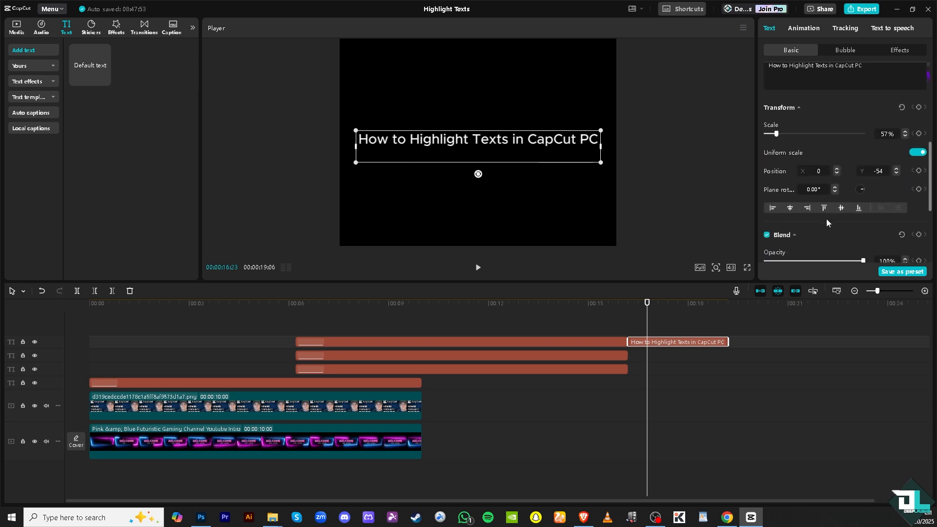
pyautogui.scroll(3, 829, 196)
pyautogui.scroll(1, 831, 191)
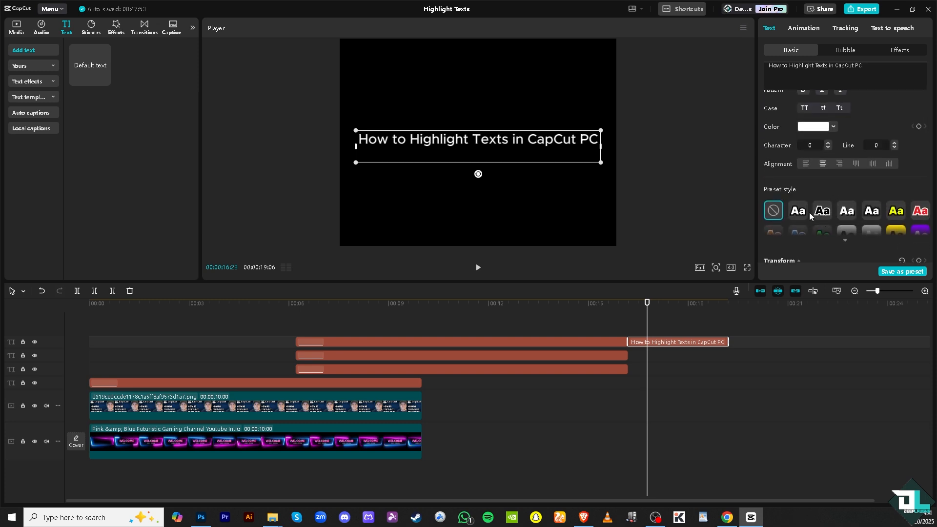
pyautogui.scroll(-3, 868, 211)
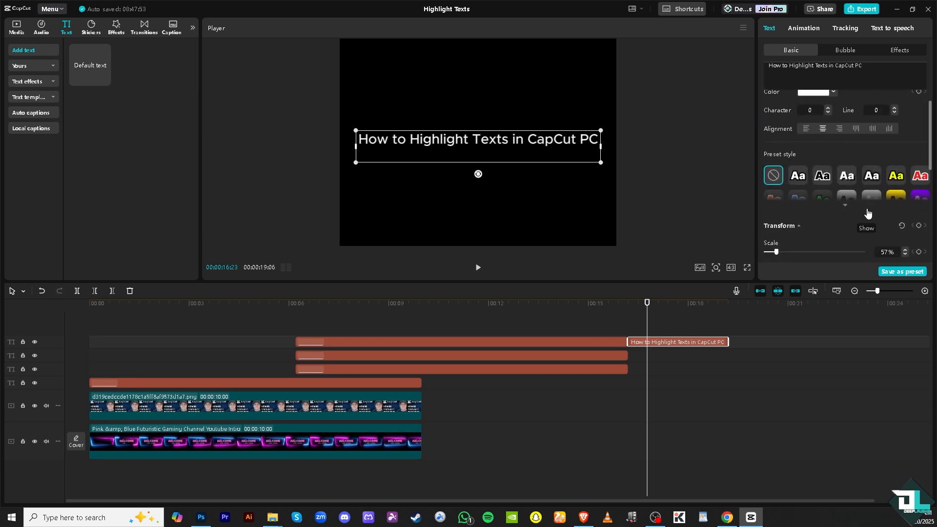
pyautogui.scroll(6, 859, 197)
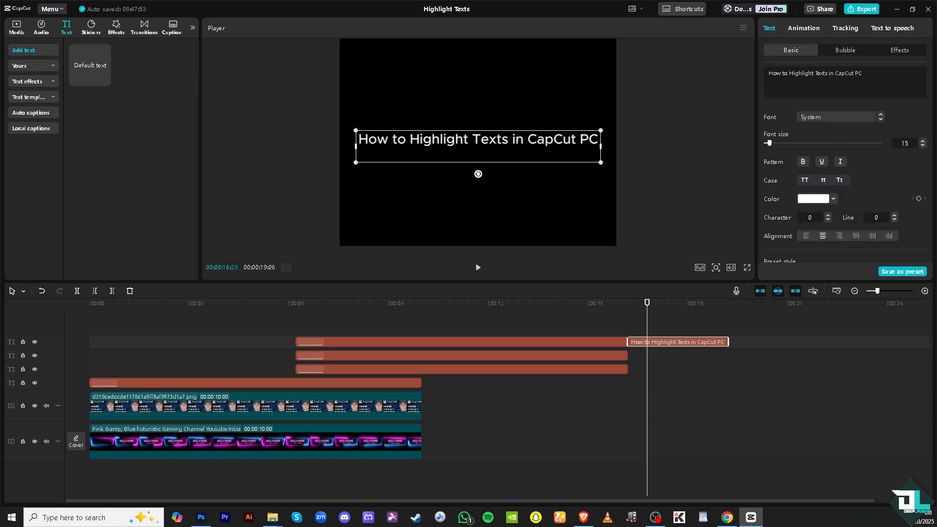
pyautogui.hotkey('alt', 'Tab')
pyautogui.scroll(-5, 845, 186)
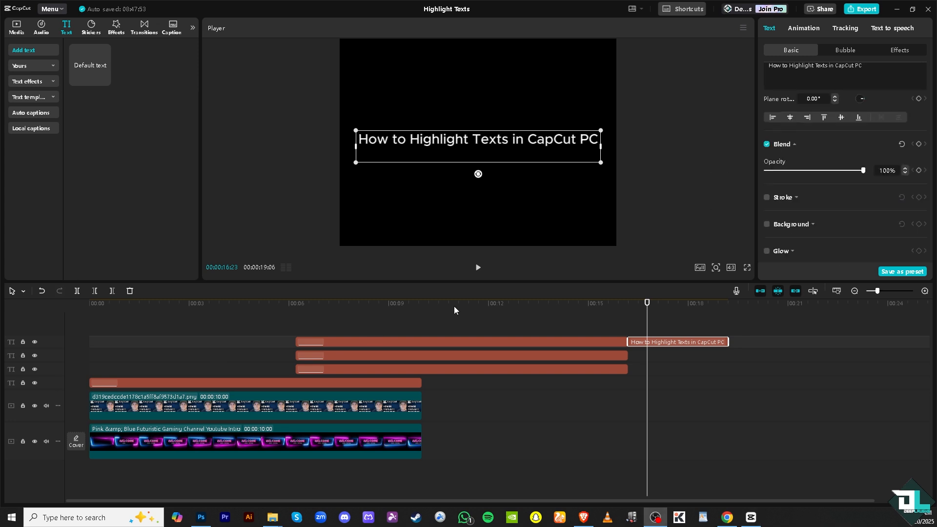
pyautogui.click(766, 199)
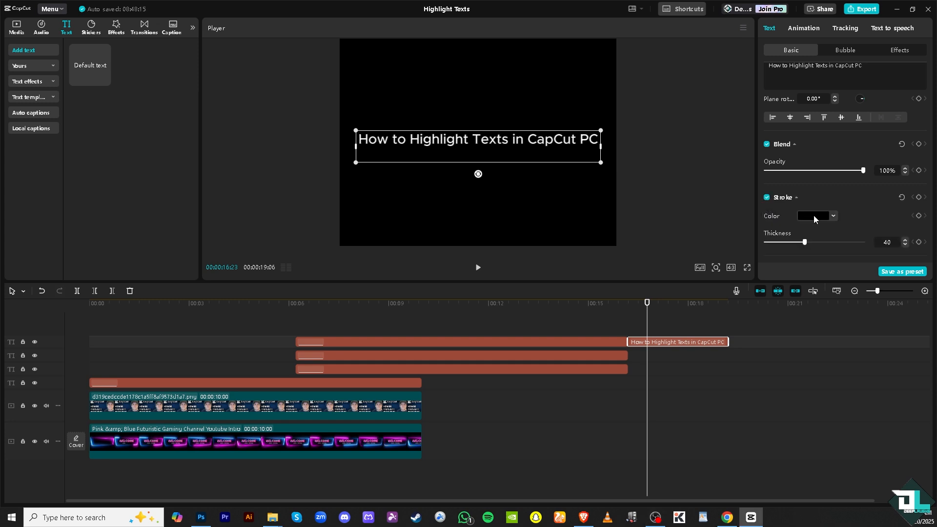
pyautogui.click(814, 215)
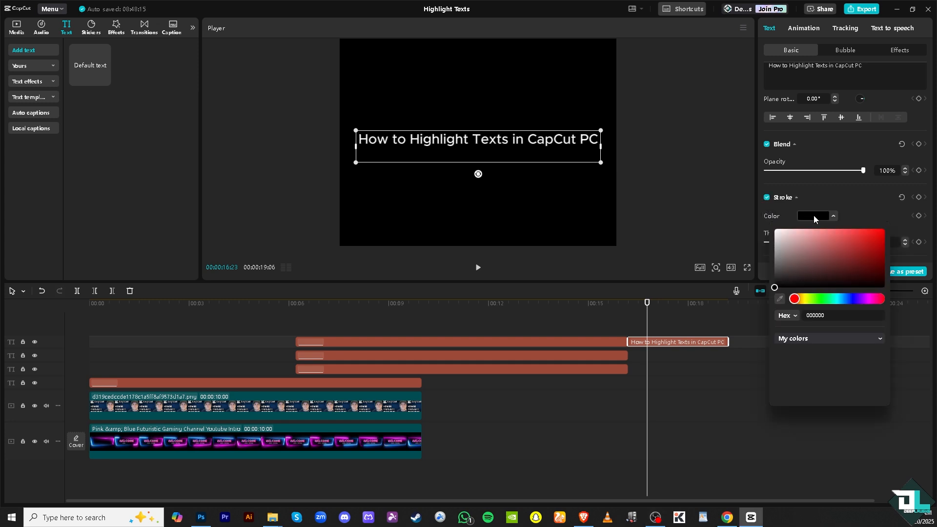
pyautogui.click(822, 299)
pyautogui.moveTo(869, 235); pyautogui.dragTo(880, 230)
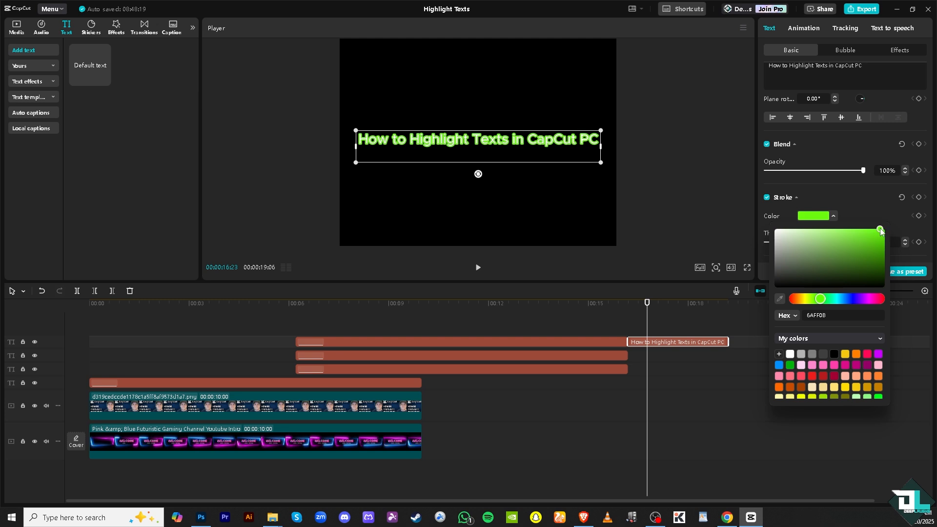
pyautogui.click(827, 191)
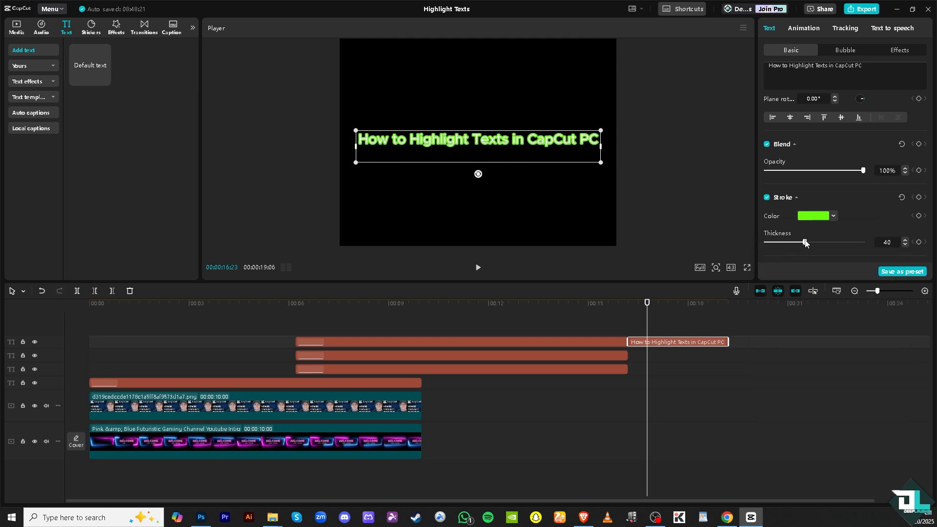
# Set the title's stroke thickness to 42 and move the playhead to 00:00:17:00.
pyautogui.moveTo(806, 244)
pyautogui.mouseDown()
pyautogui.moveTo(835, 244)
pyautogui.moveTo(808, 242)
pyautogui.mouseUp()
pyautogui.moveTo(648, 304); pyautogui.dragTo(657, 328)
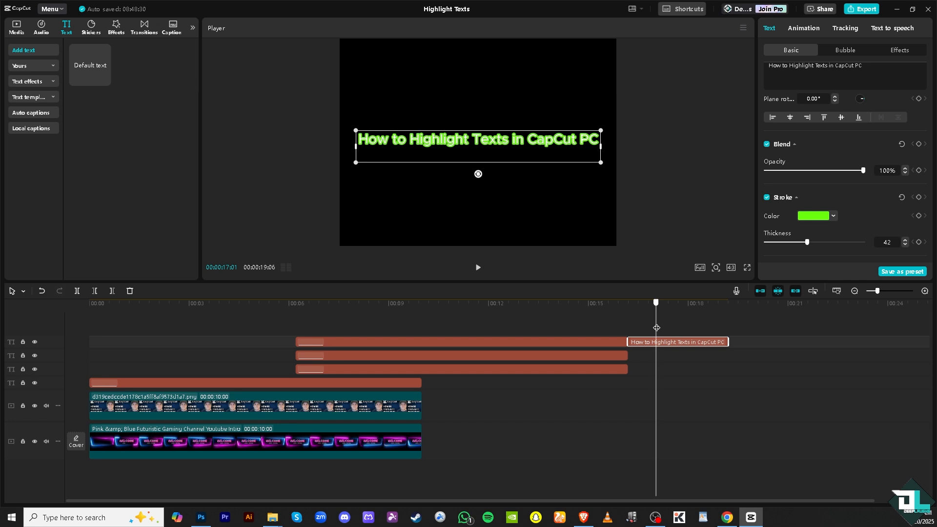
pyautogui.moveTo(657, 328)
pyautogui.mouseDown()
pyautogui.moveTo(89, 316)
pyautogui.moveTo(361, 315)
pyautogui.moveTo(588, 331)
pyautogui.moveTo(652, 317)
pyautogui.moveTo(655, 336)
pyautogui.mouseUp()
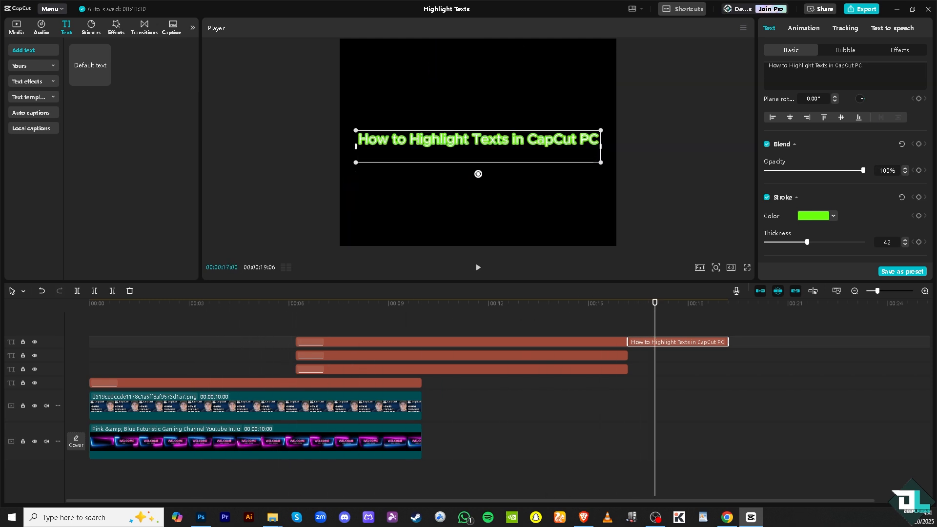